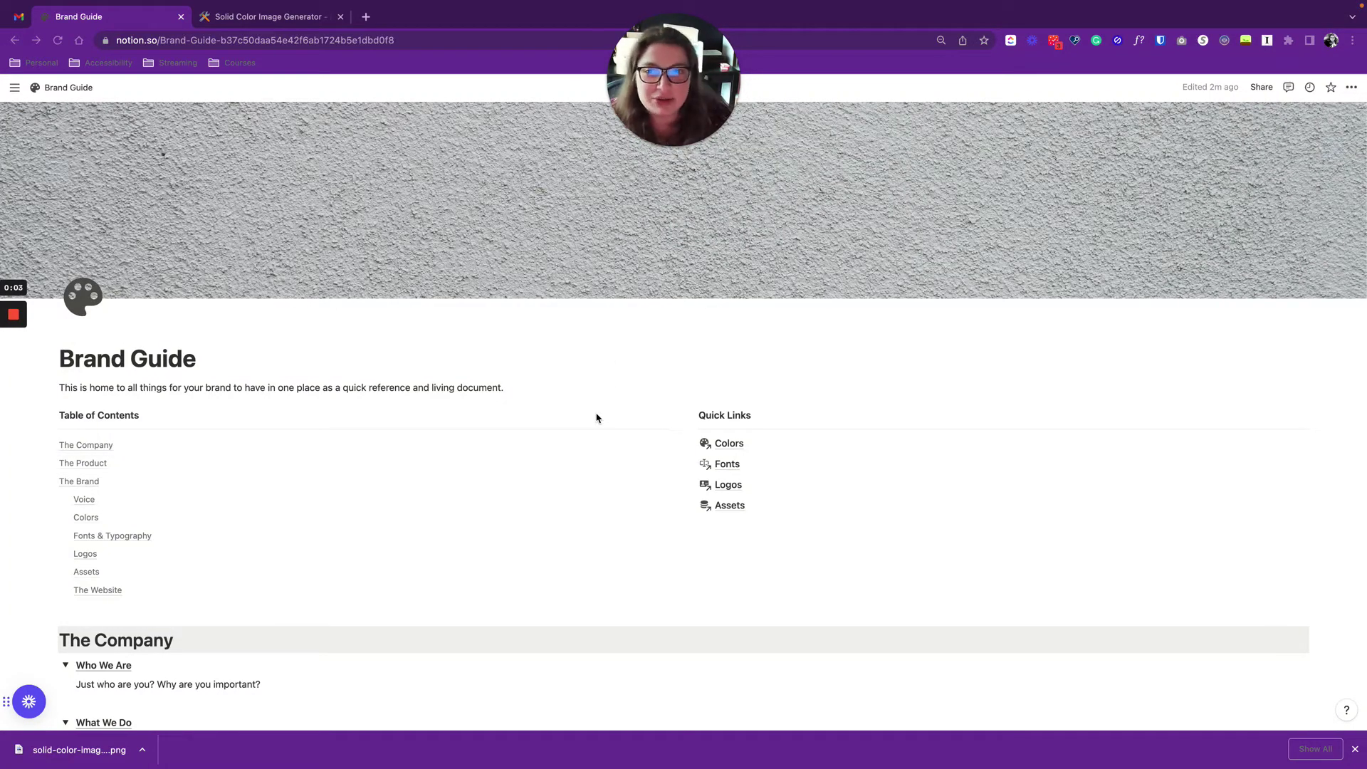
- Scroll past The Company, The Product and Voice down to the Sage, Ivy and RED colour gallery
scroll(596, 418, "down", 1)
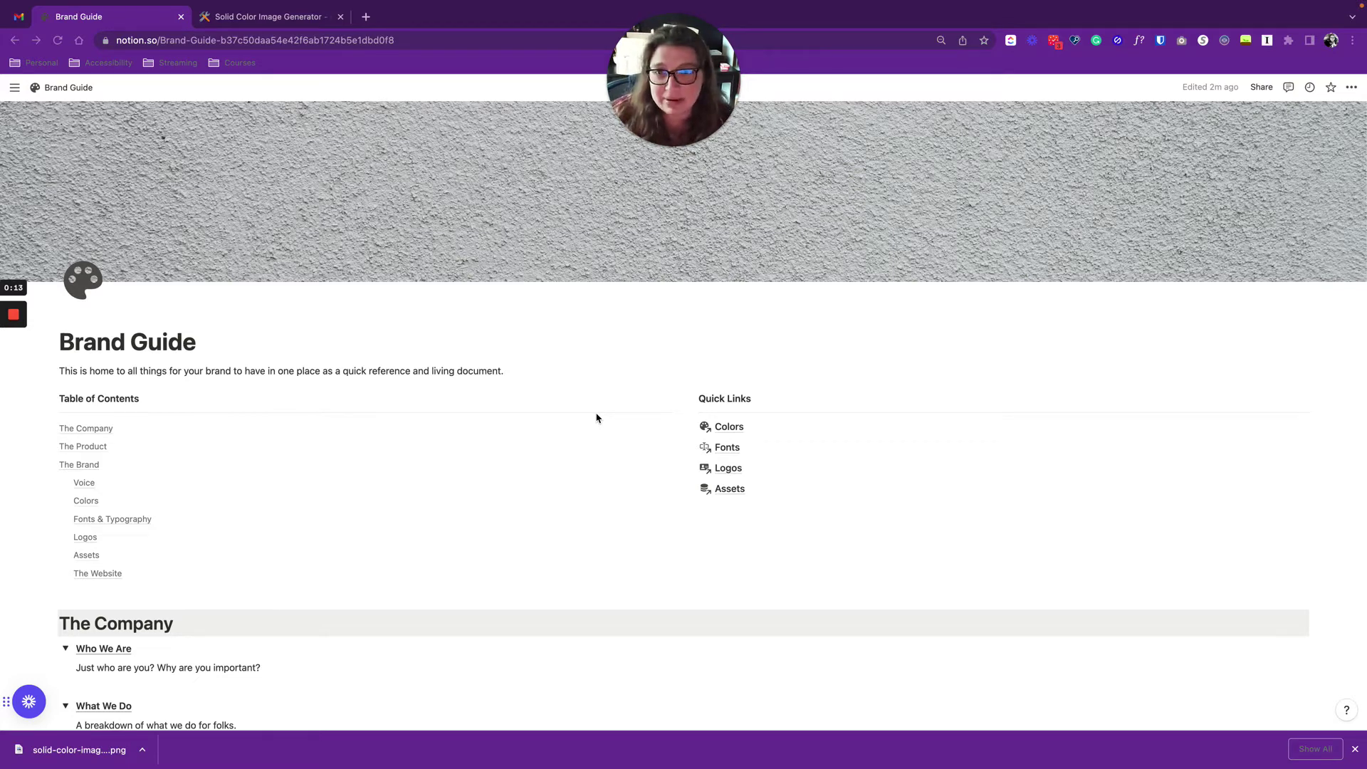
scroll(469, 506, "down", 5)
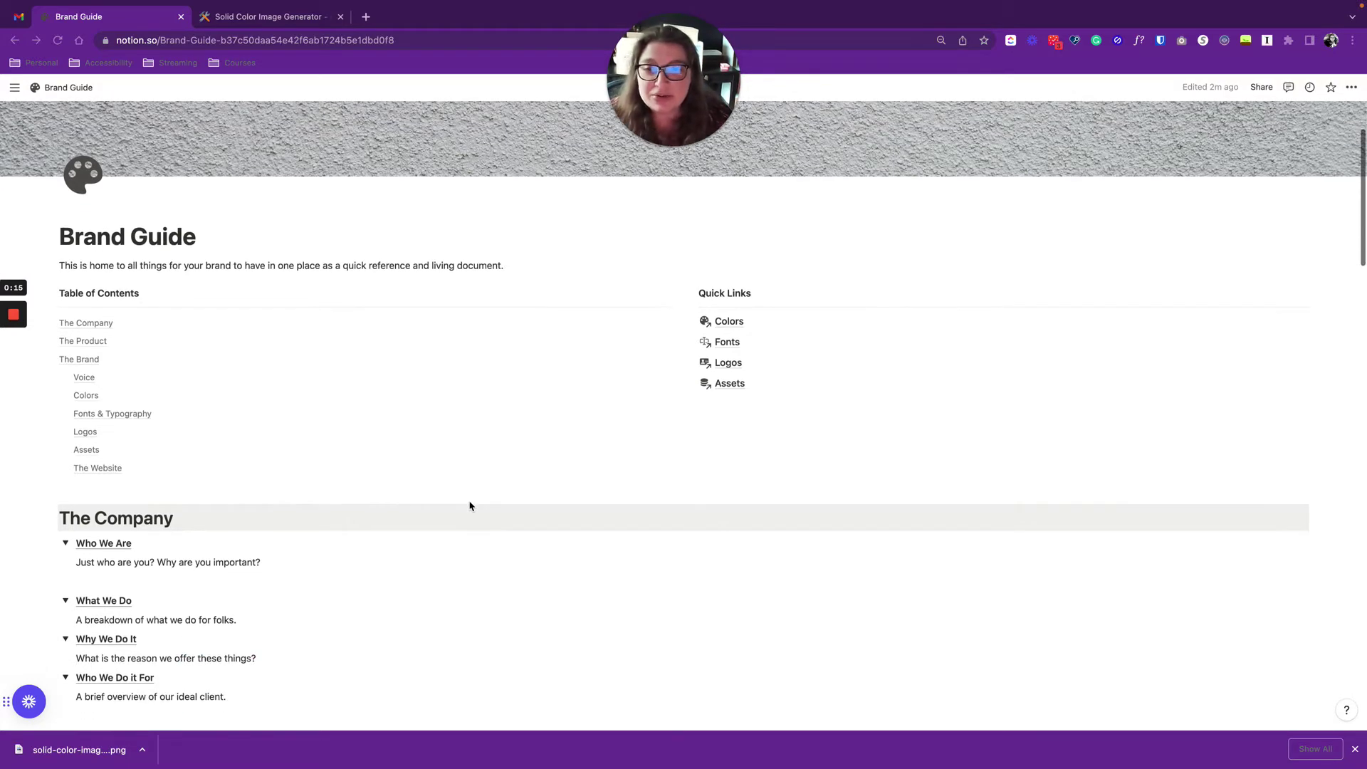
scroll(469, 505, "down", 1)
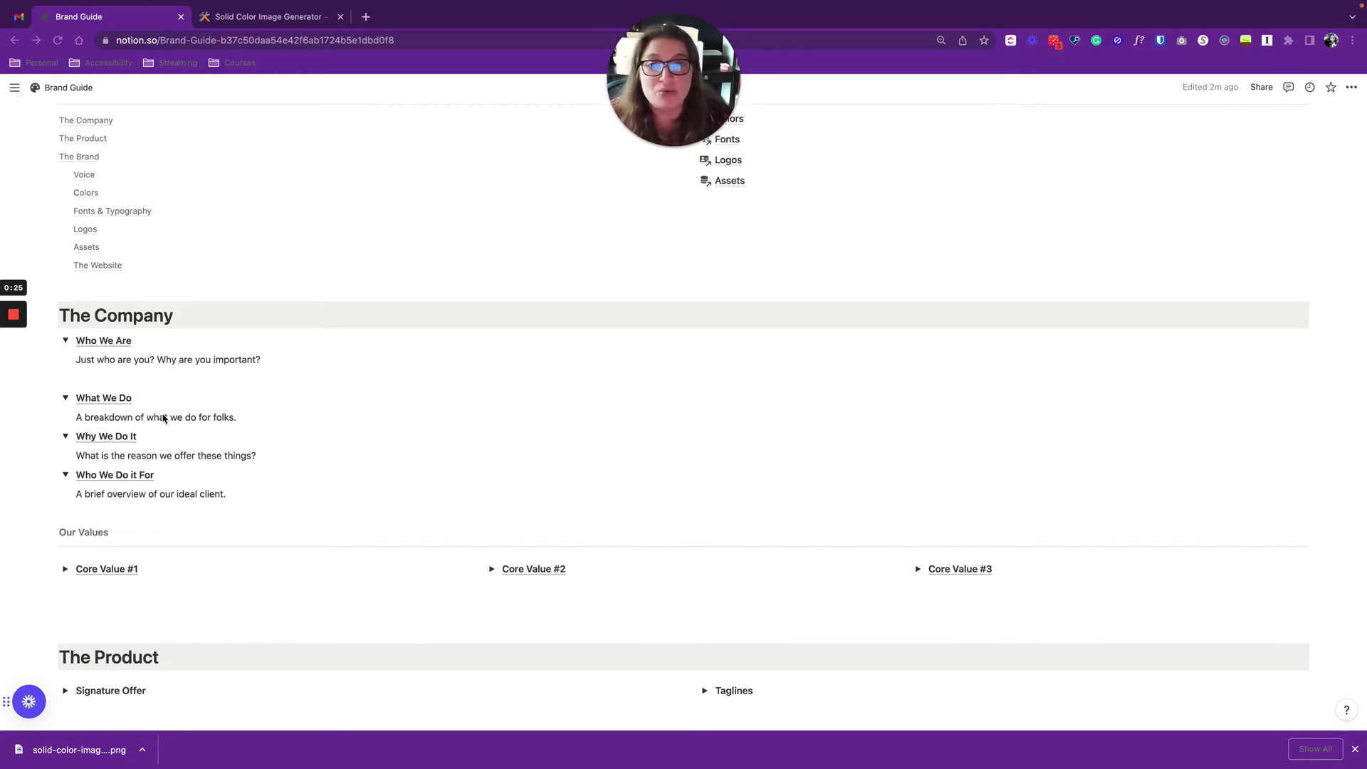
scroll(229, 525, "down", 5)
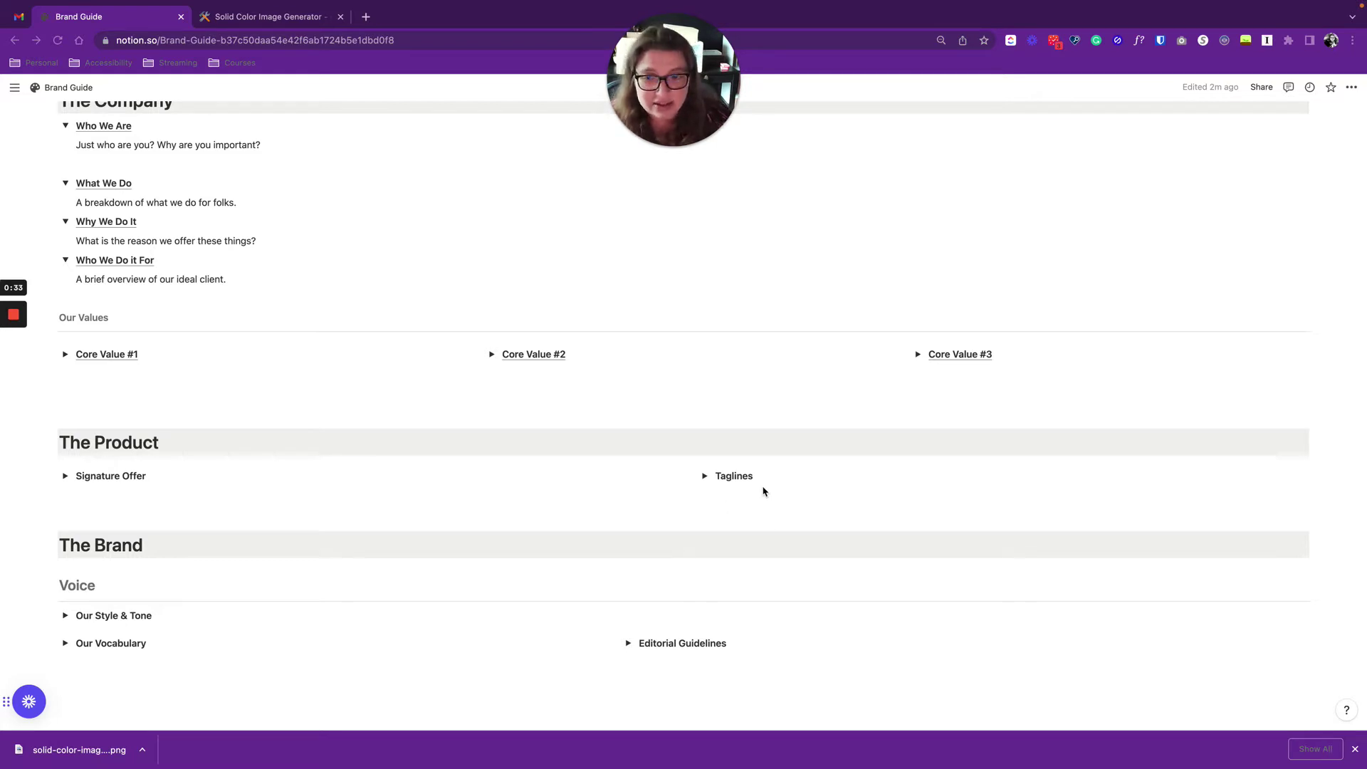
scroll(320, 525, "down", 5)
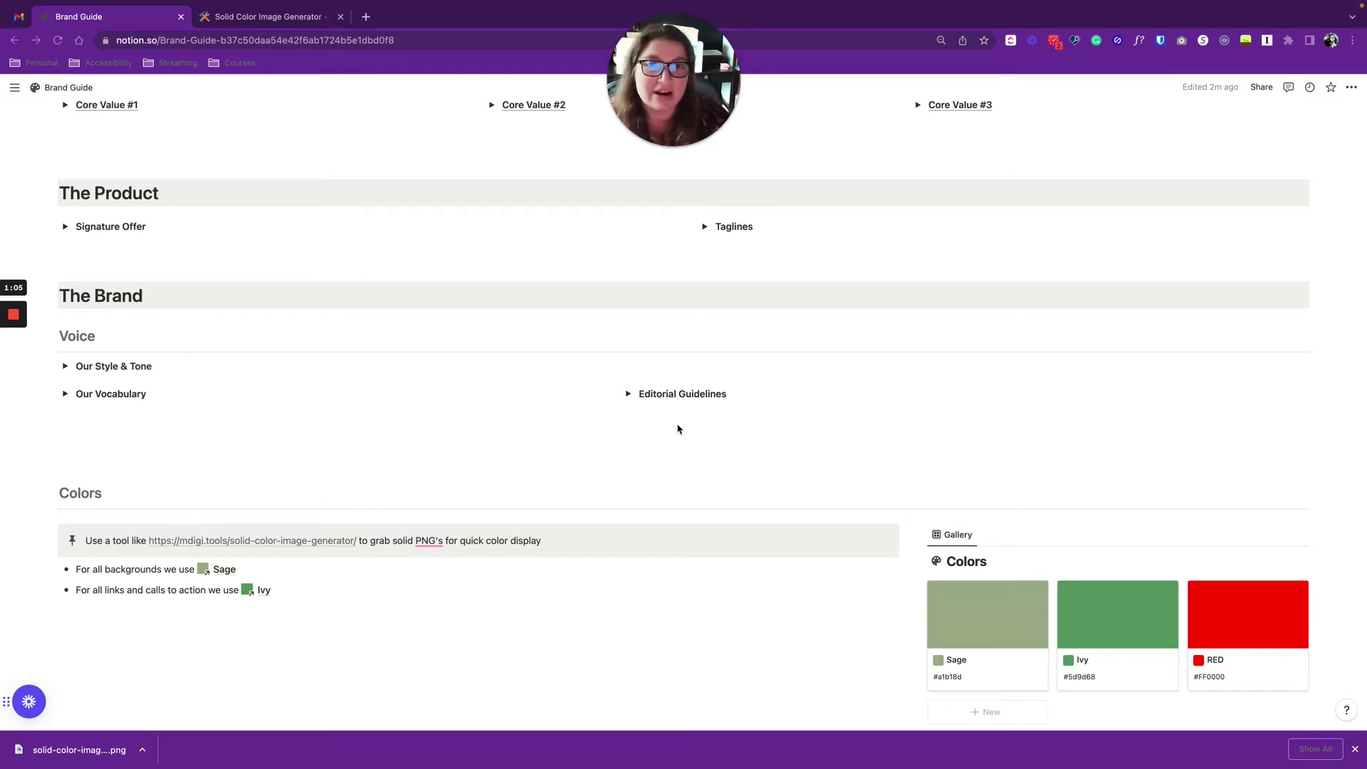
scroll(677, 428, "down", 4)
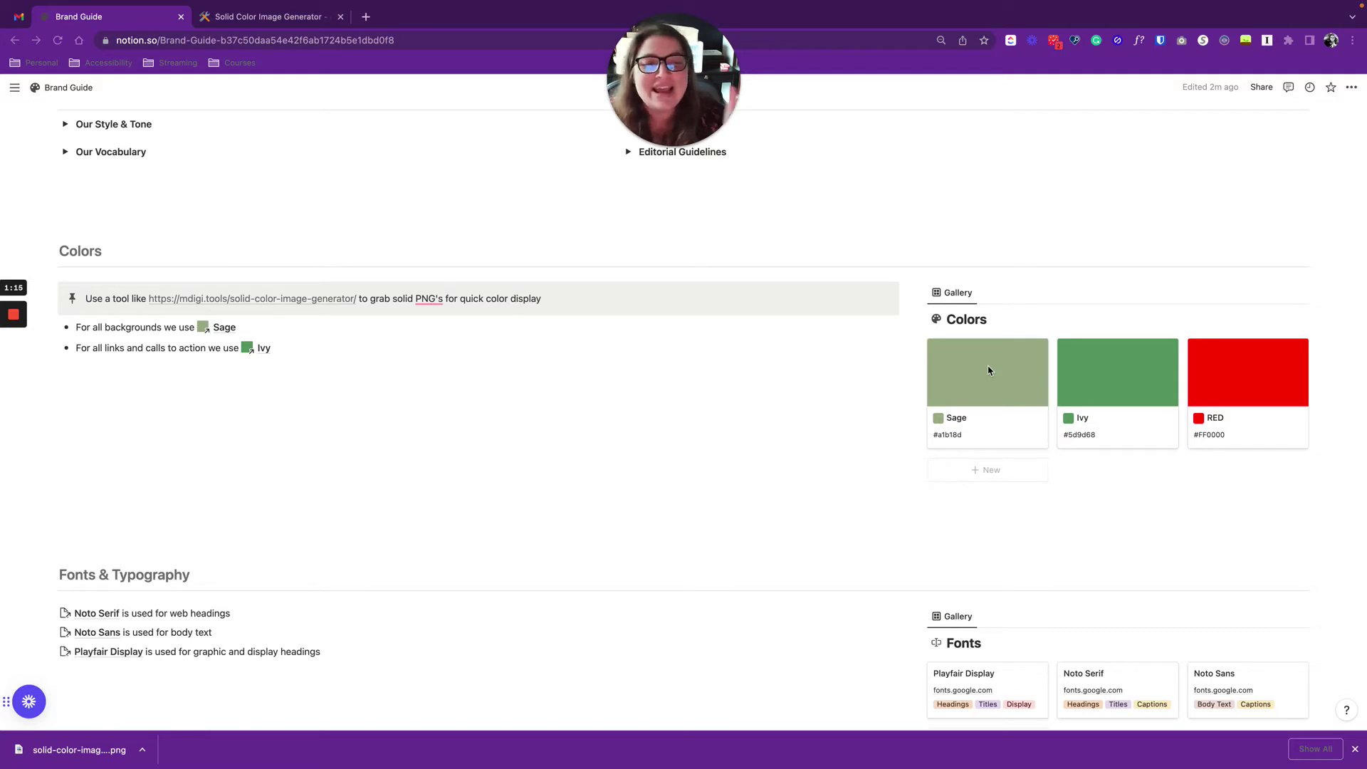
- Add an Untitled entry to the Colors gallery, then inspect the RED card's #FF0000 hex field
left_click(989, 473)
left_click(1092, 212)
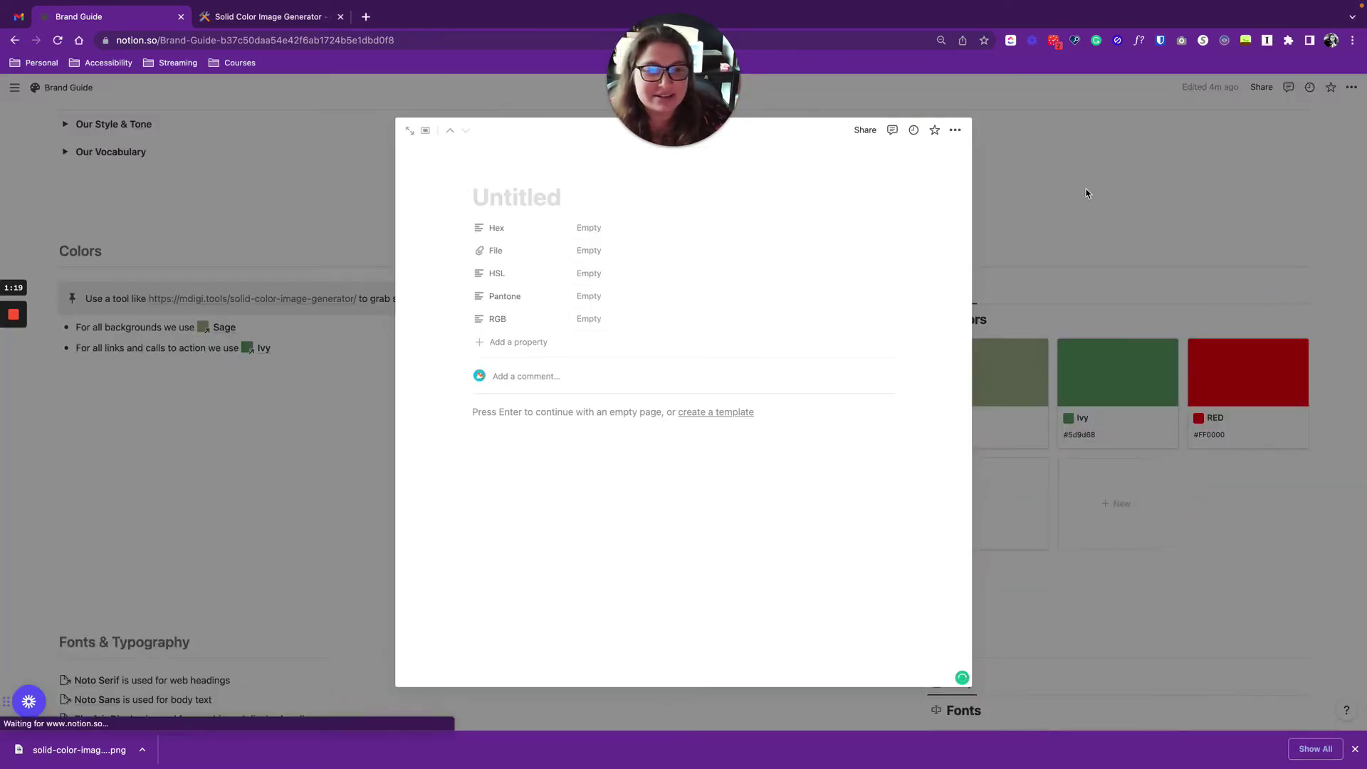
left_click(1222, 441)
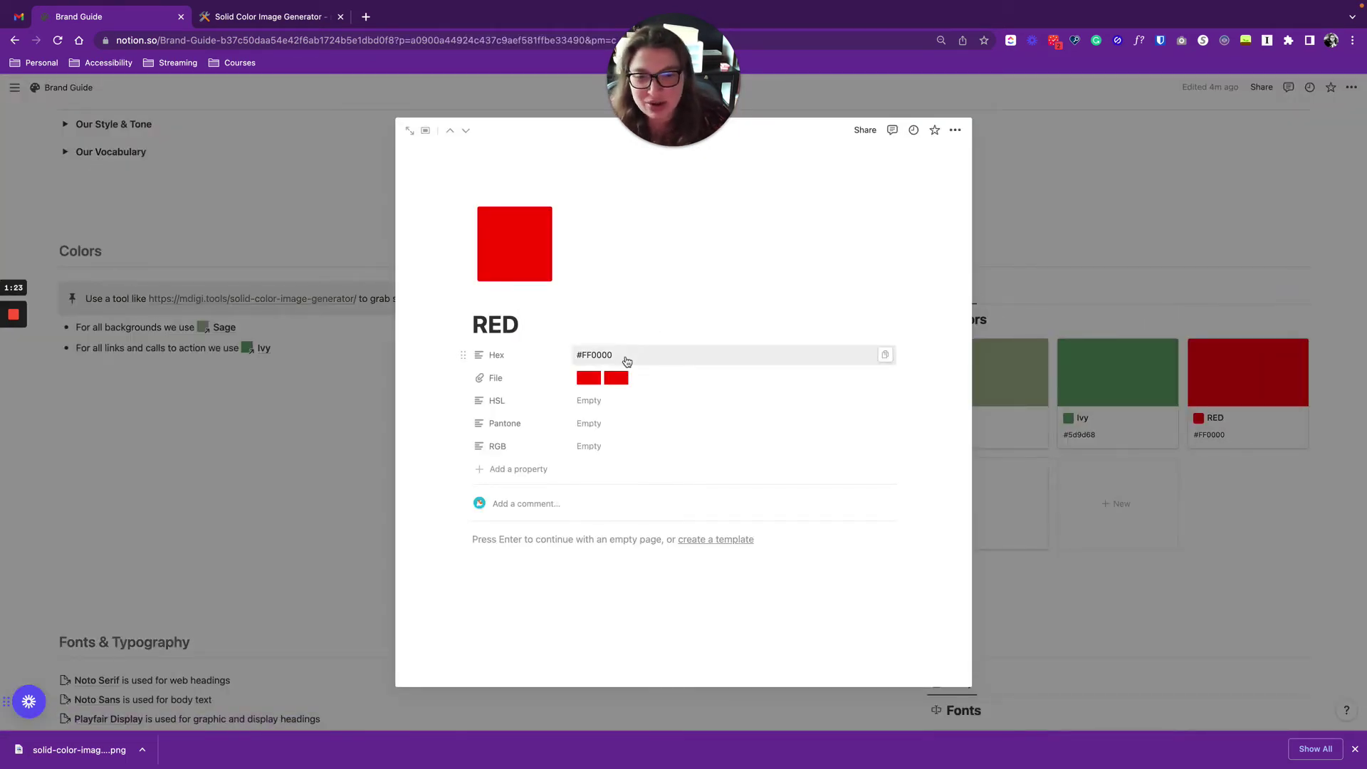
left_click(626, 355)
double_click(580, 355)
left_click(580, 354)
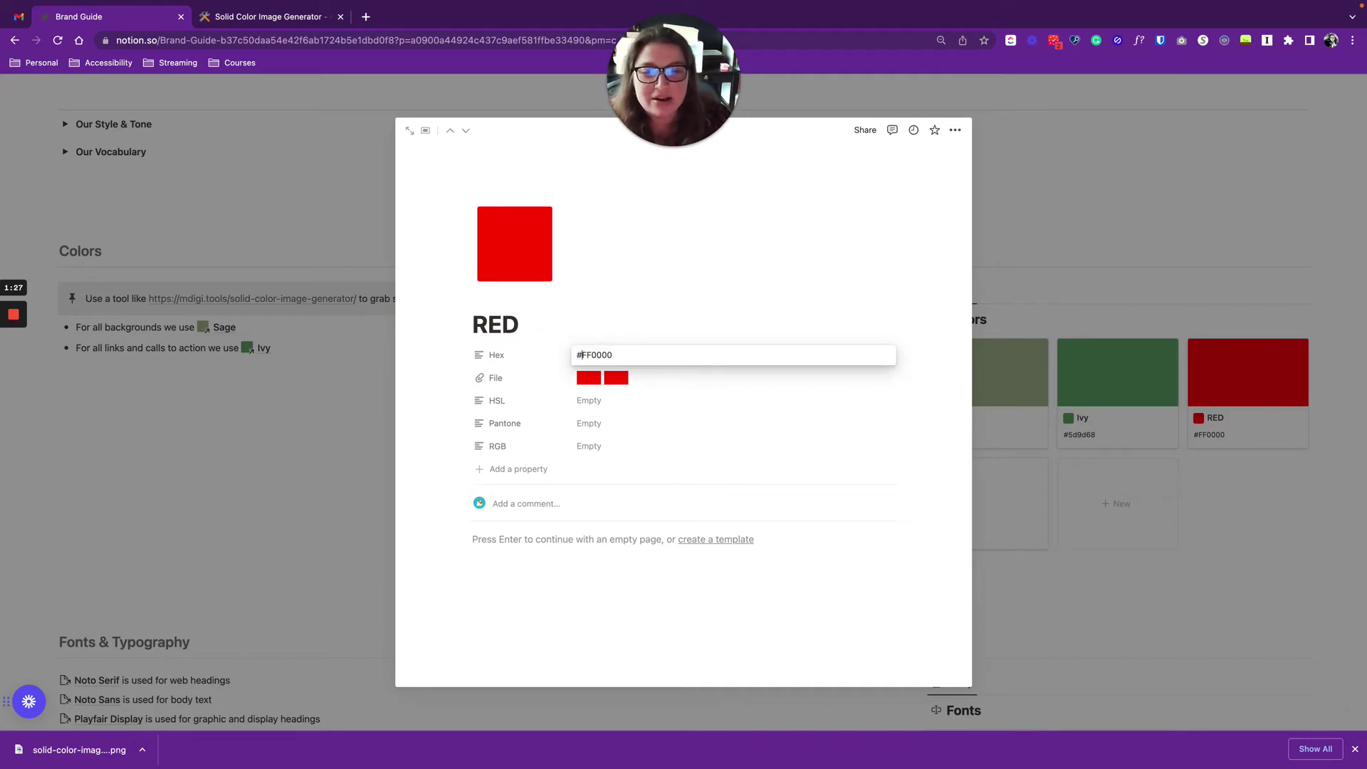
key("super+Right")
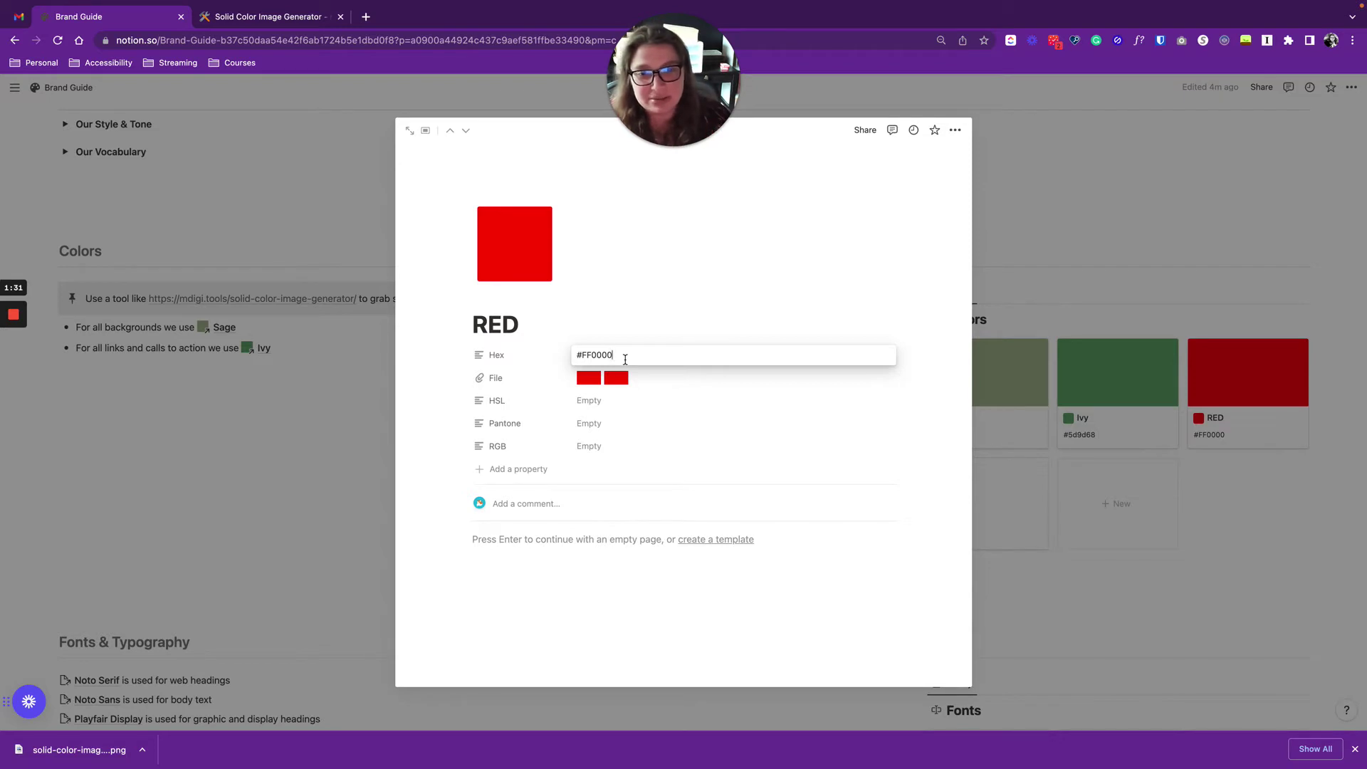
left_click(640, 314)
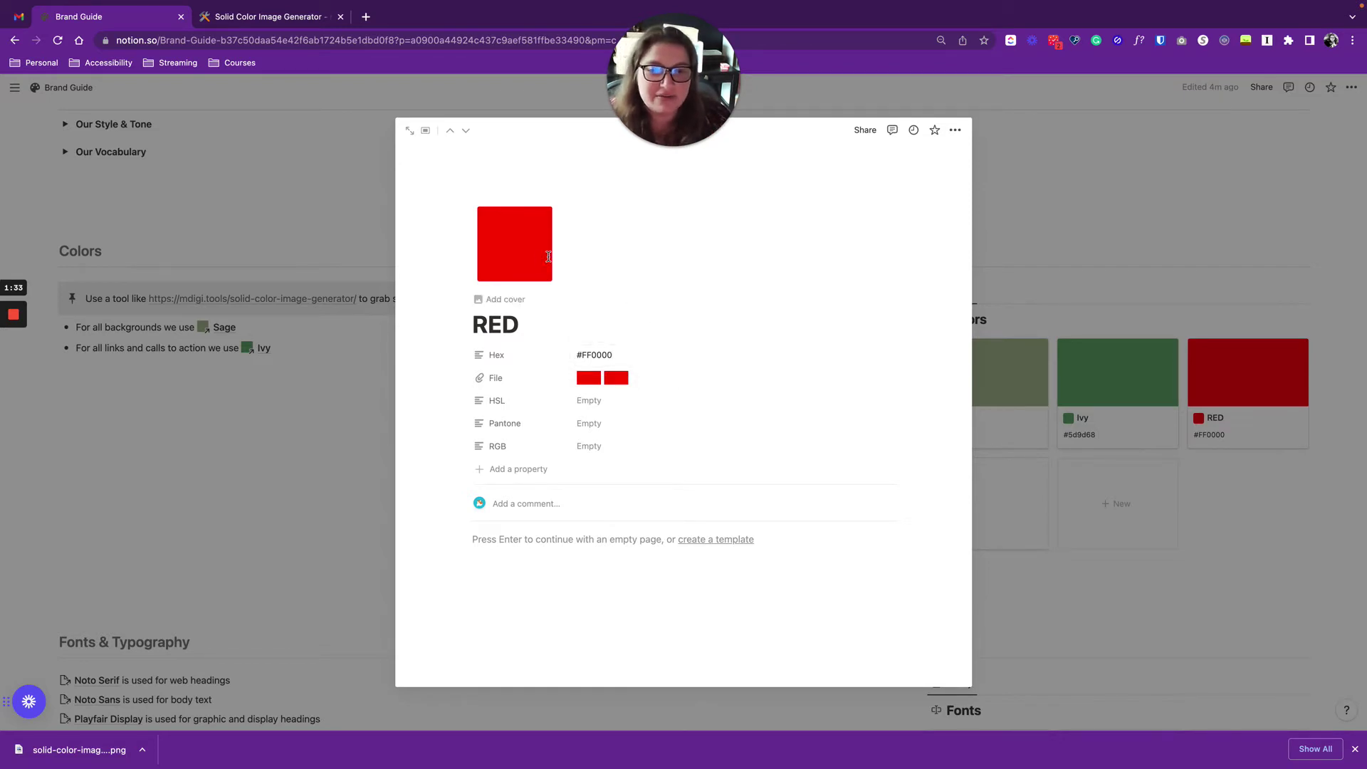
- Close the RED page and check the Solid Color Image Generator tab before returning
left_click(1115, 267)
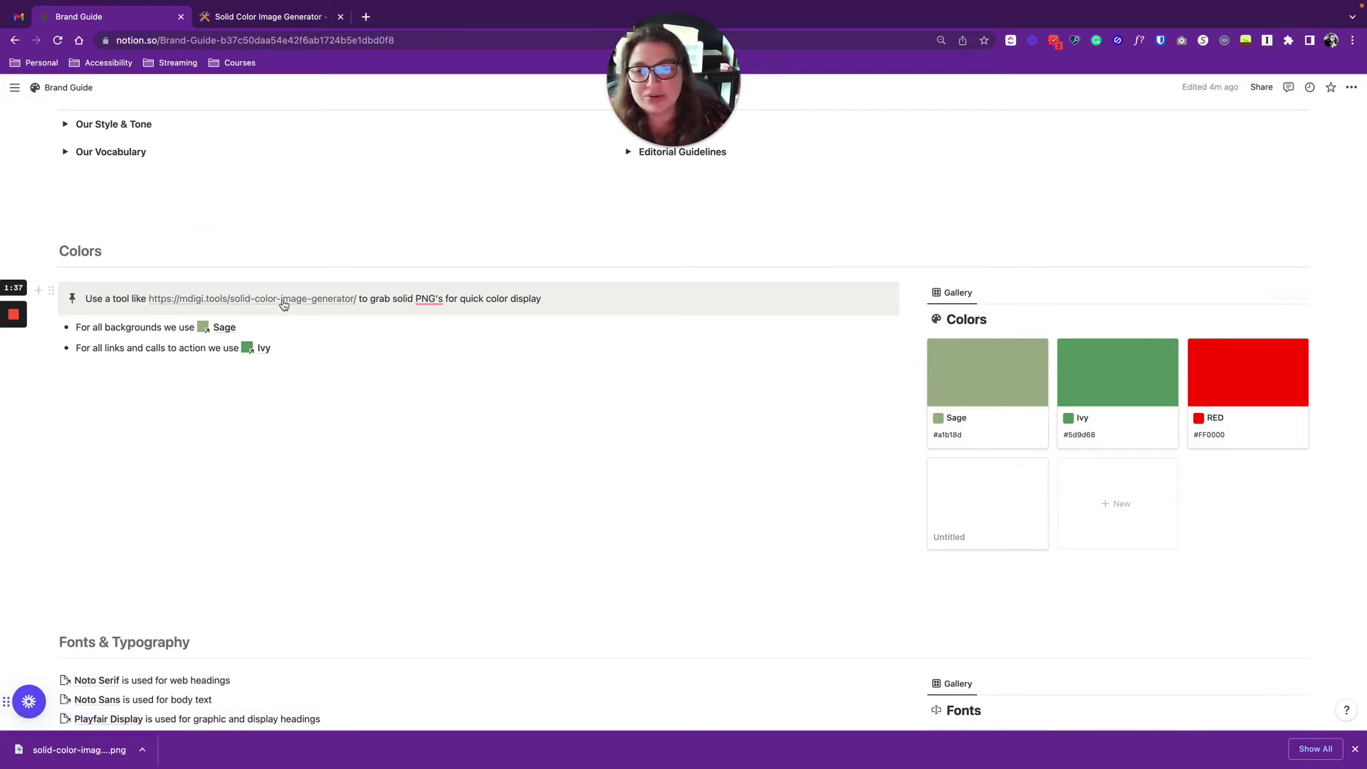
left_click(285, 21)
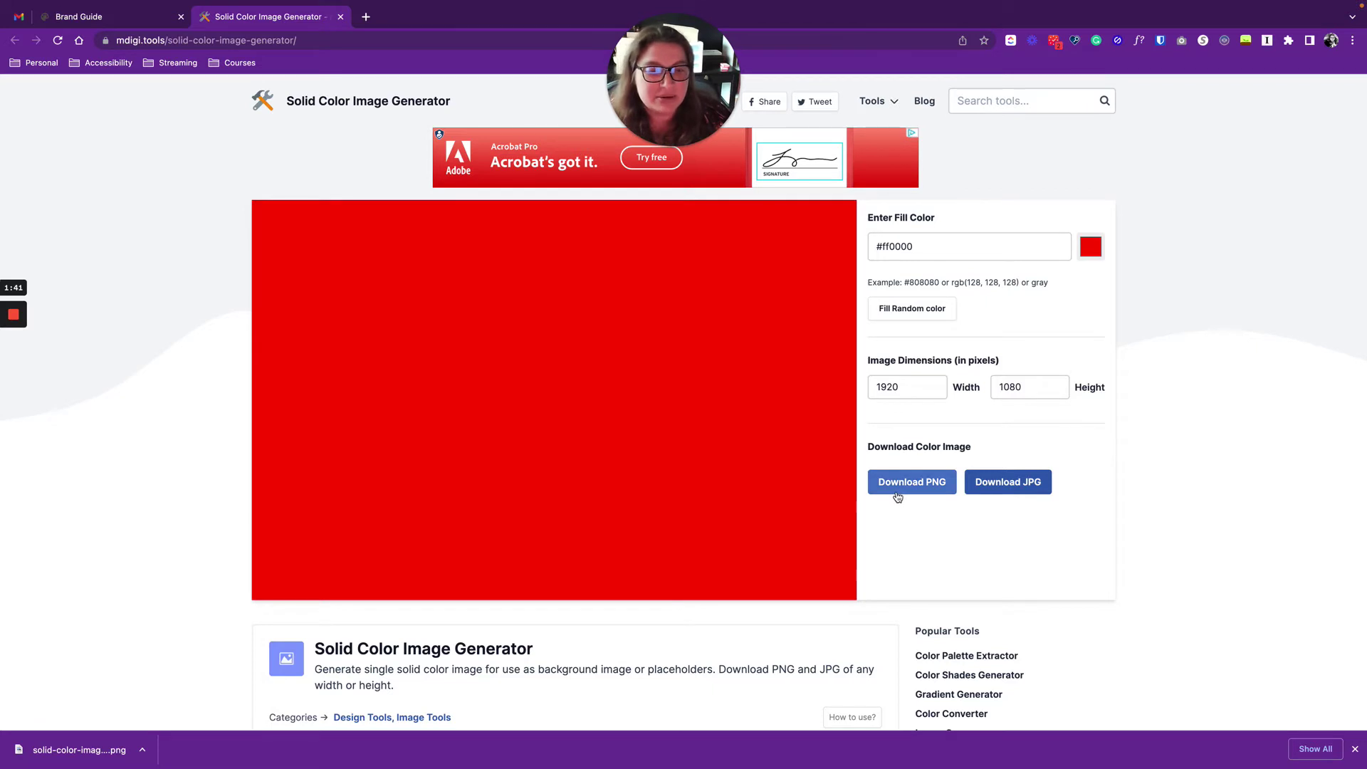
left_click(107, 16)
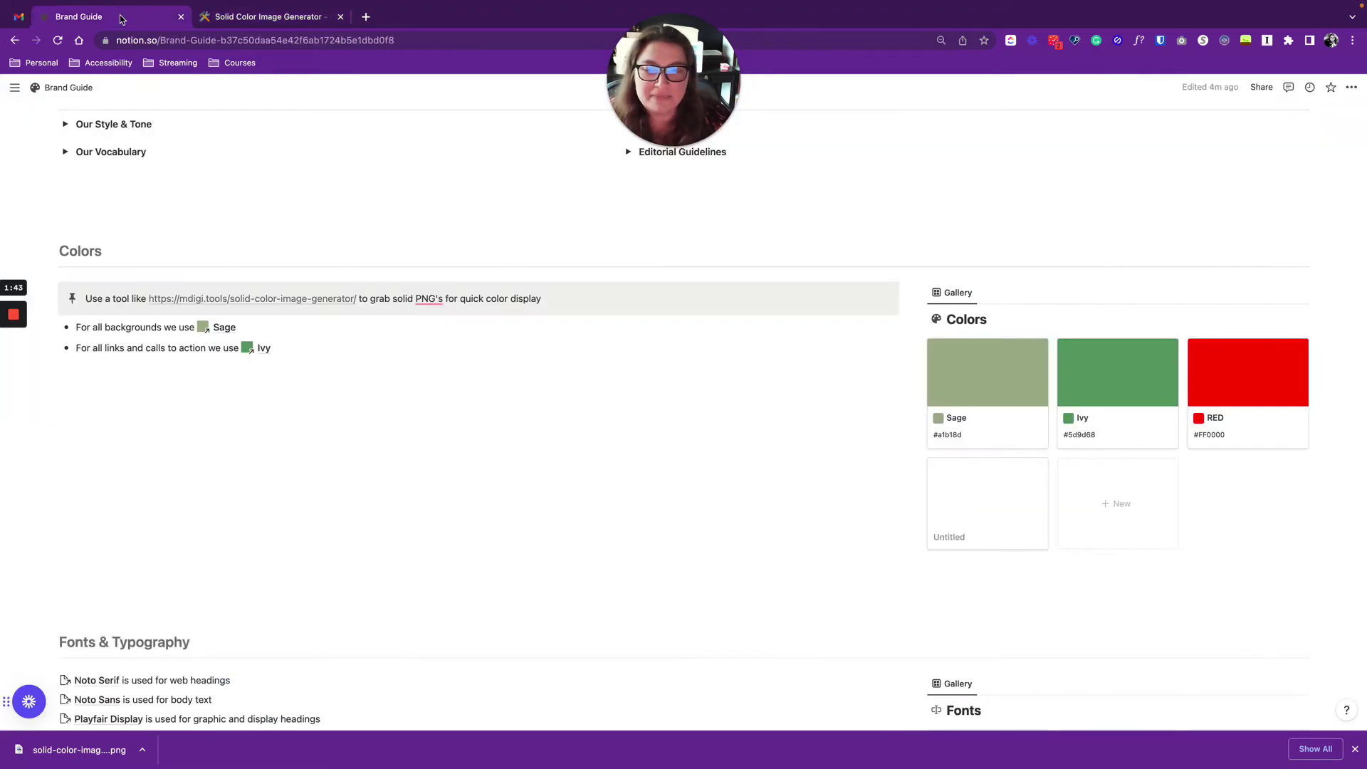
- Revisit the RED page, then inspect Sage's #a1b18d hex code without changing it
left_click(1247, 373)
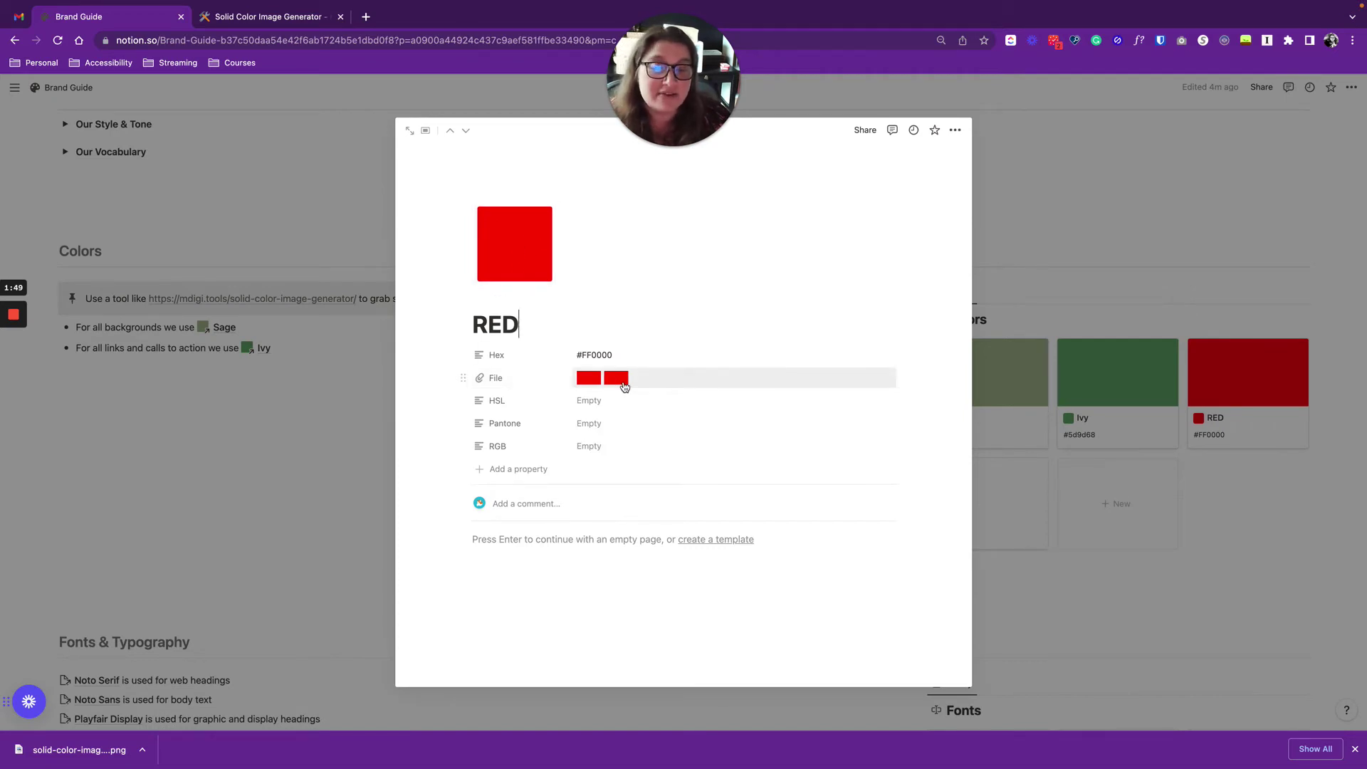
left_click(1146, 367)
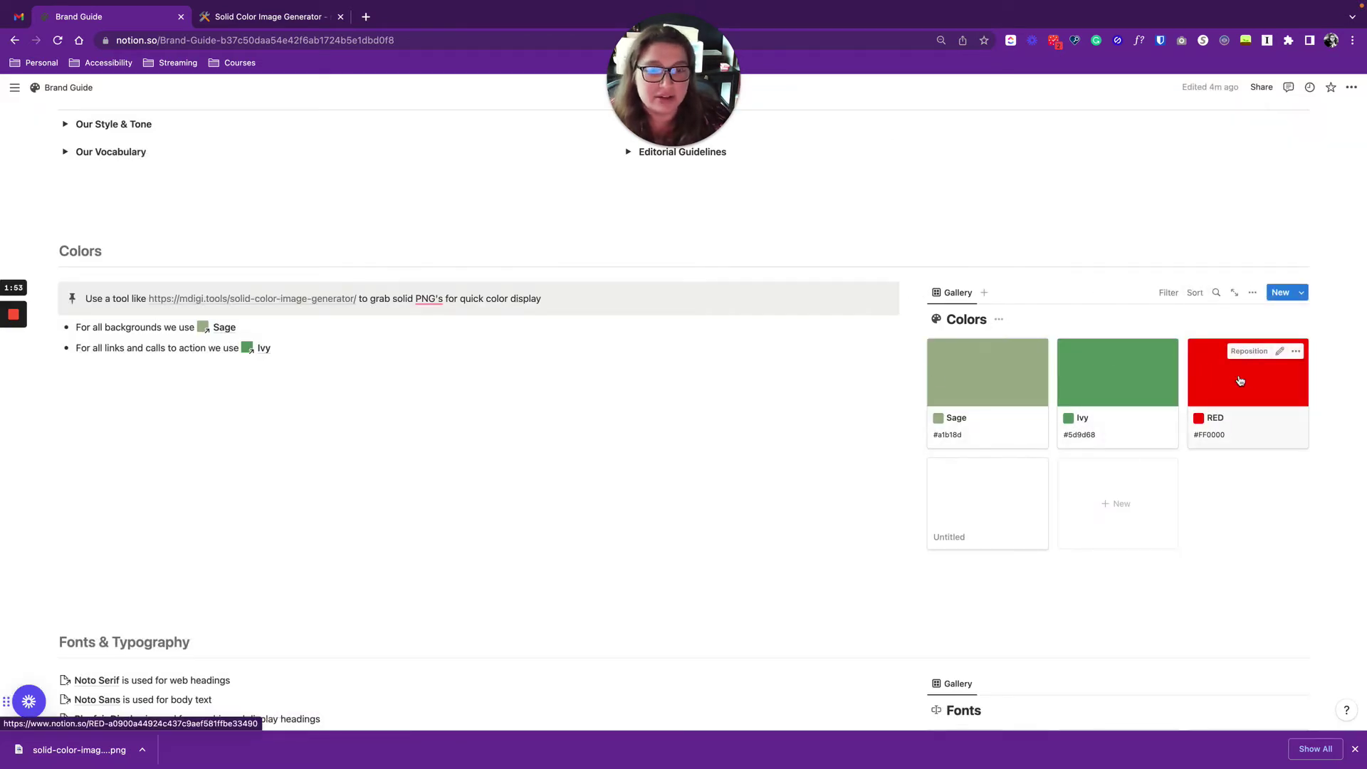
left_click(960, 437)
triple_click(955, 436)
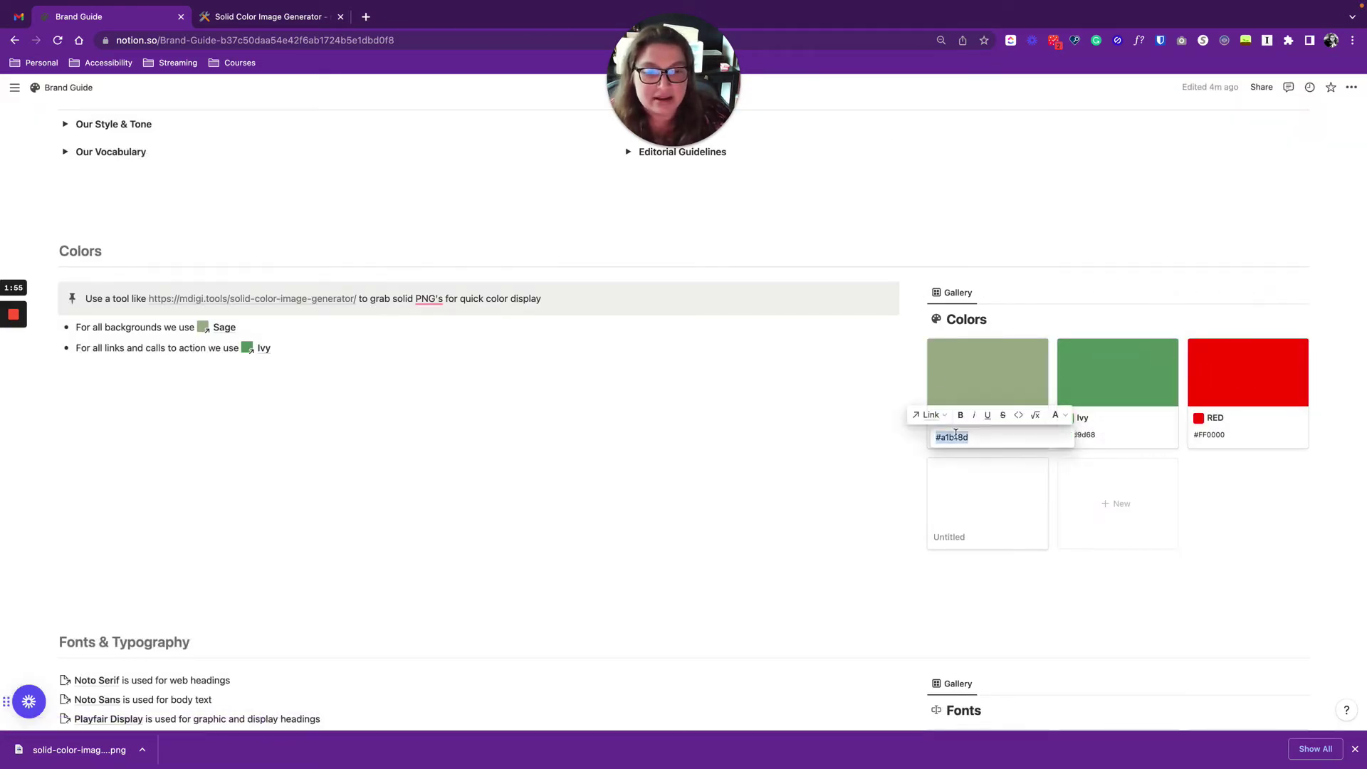
key("Escape")
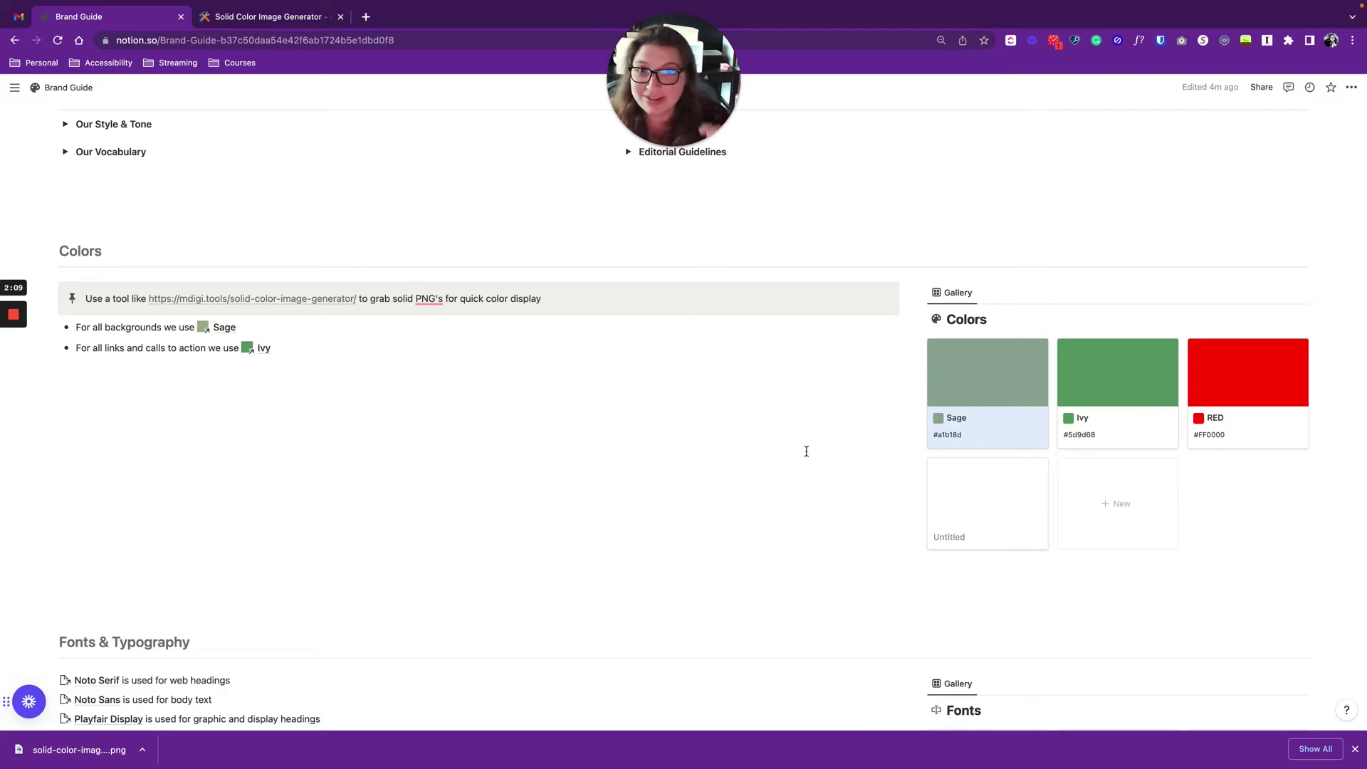
left_click(806, 452)
- Open Playfair Display's fonts.google.com link, then preview and close its font entry in peek view
scroll(806, 451, "down", 7)
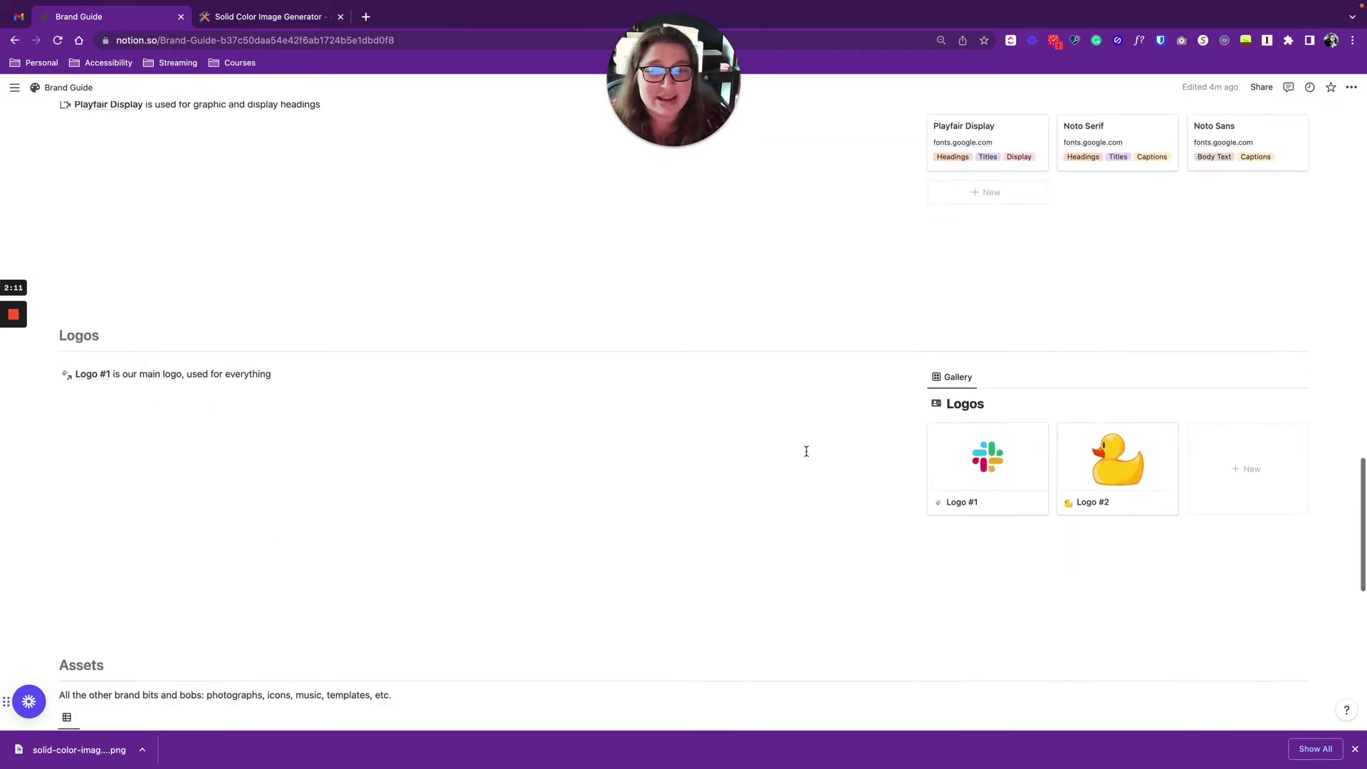
scroll(806, 452, "up", 1)
left_click(963, 306)
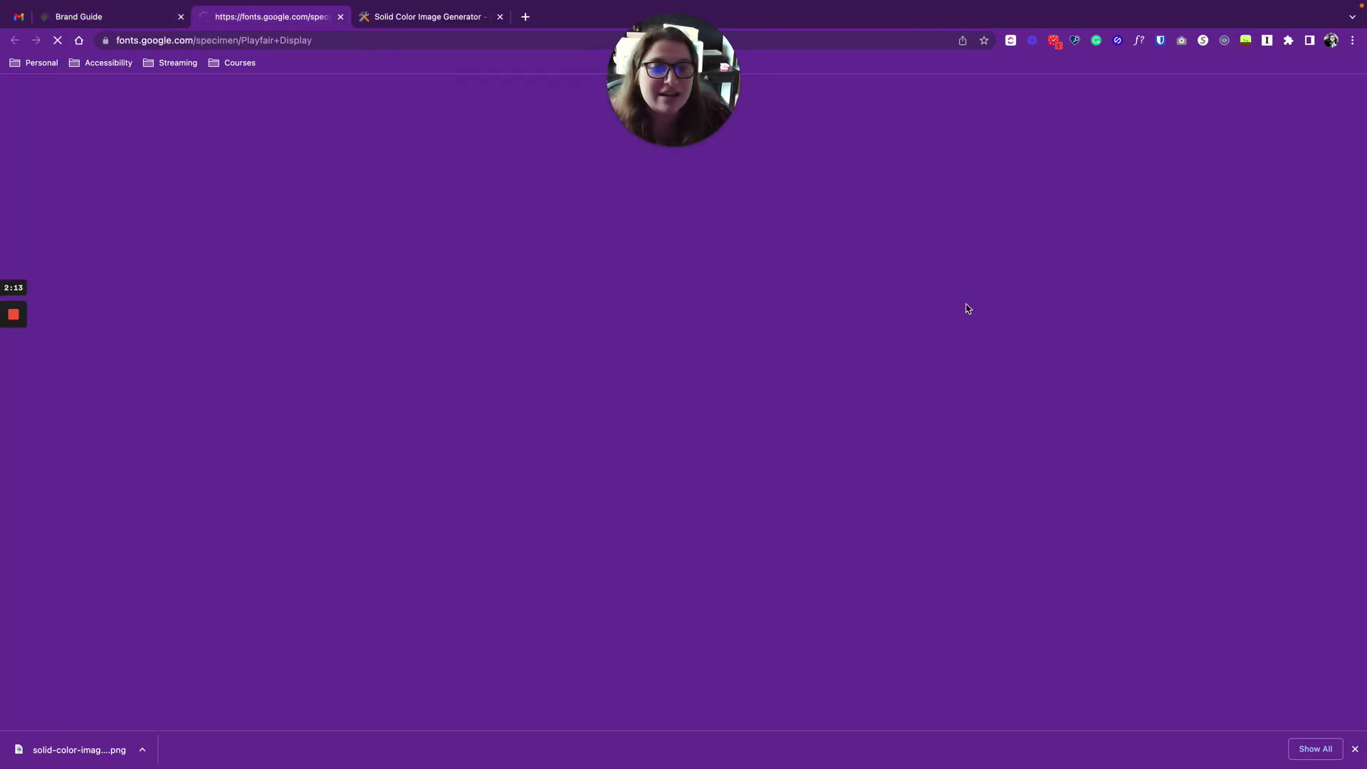
left_click(142, 16)
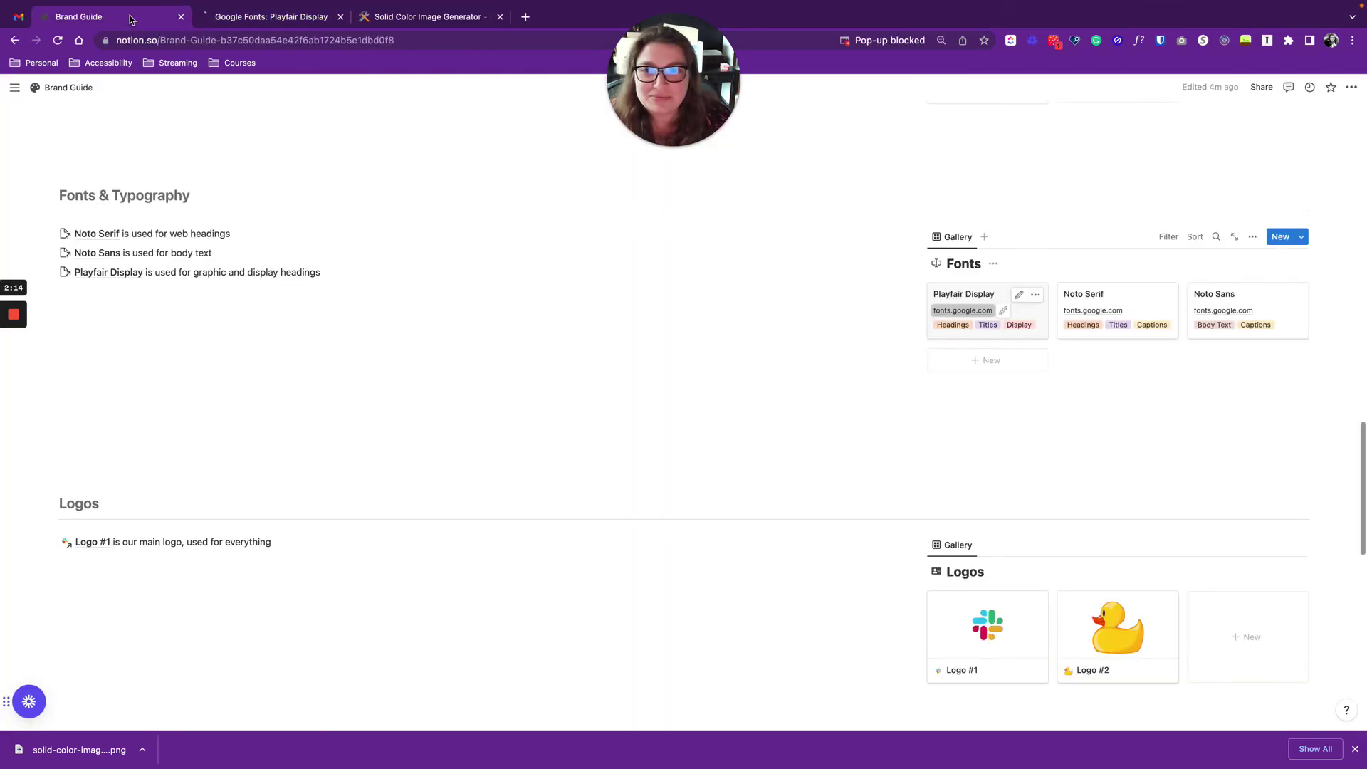
left_click(1027, 312)
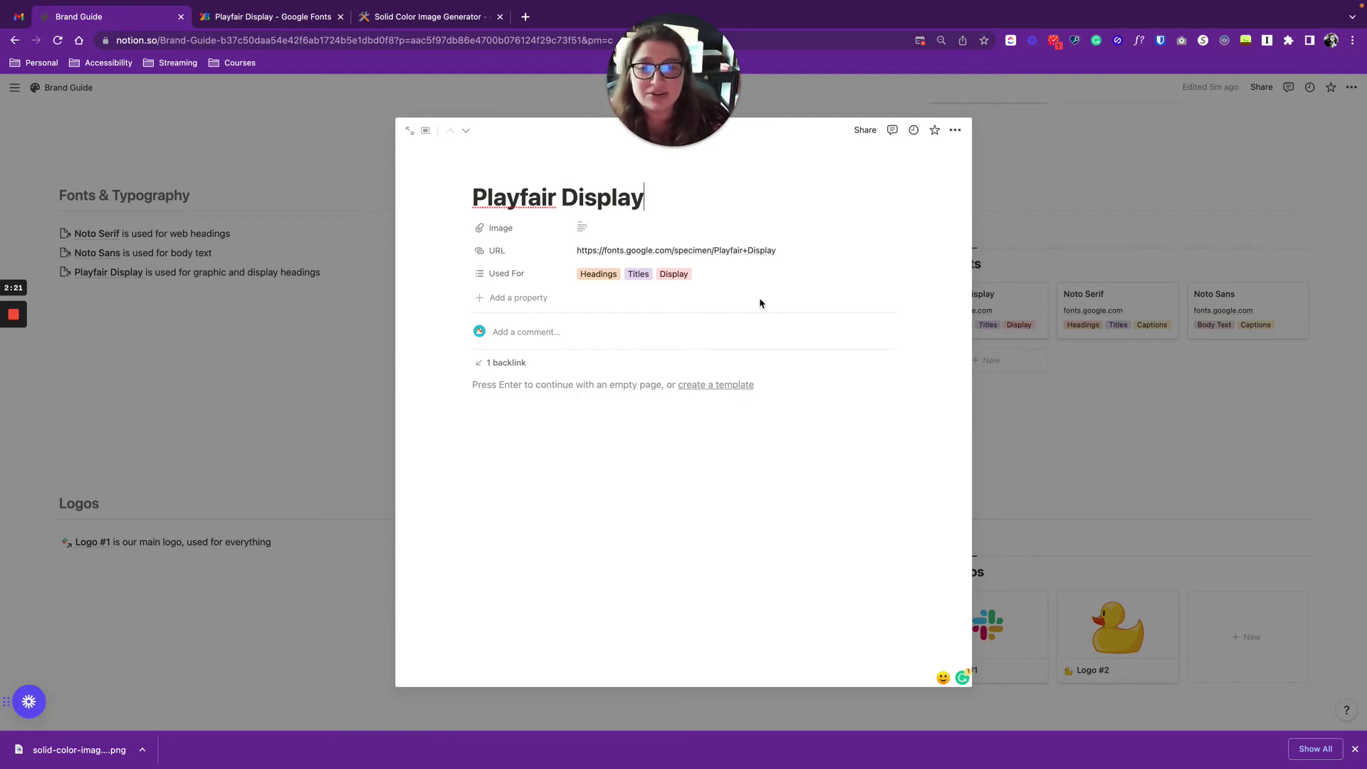
left_click(552, 384)
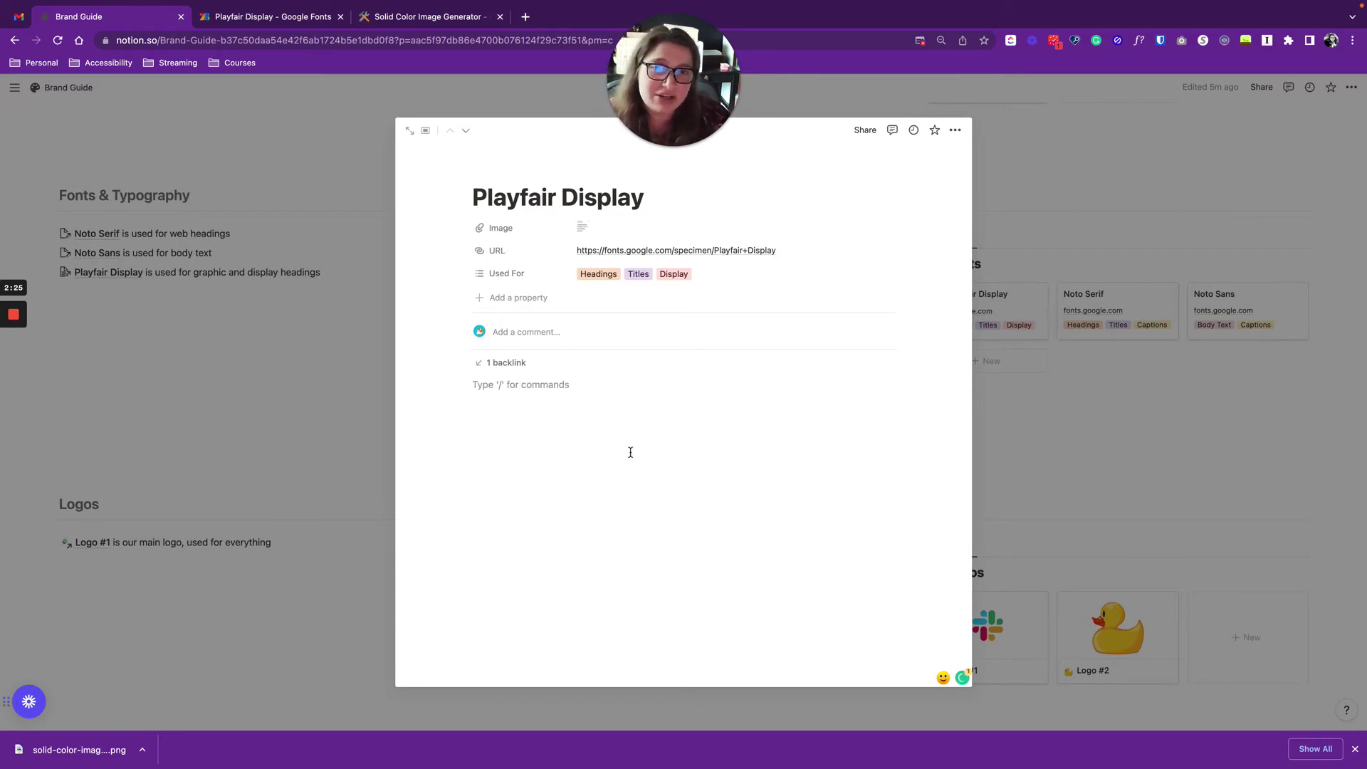
left_click(343, 274)
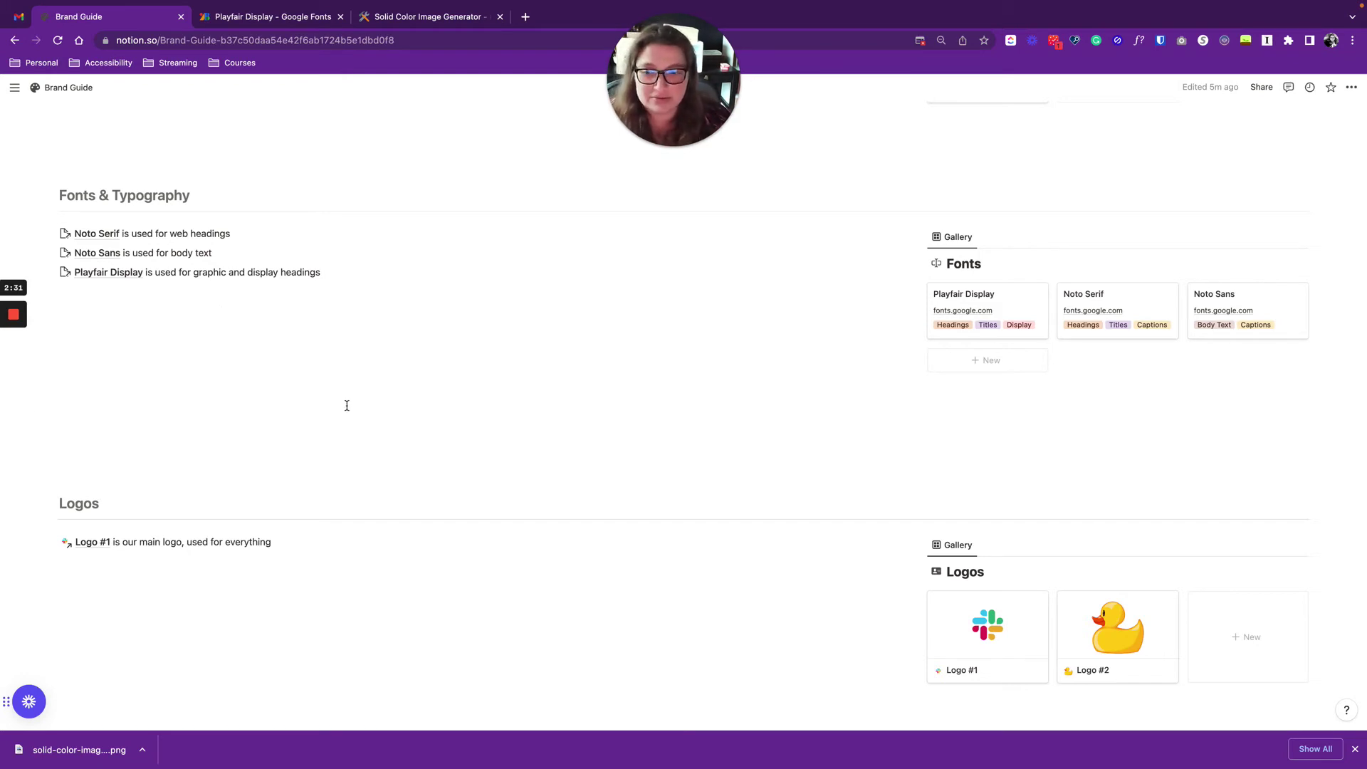
- Review the first Assets row's Type options without changing them, then scroll to The Website section
scroll(346, 405, "down", 5)
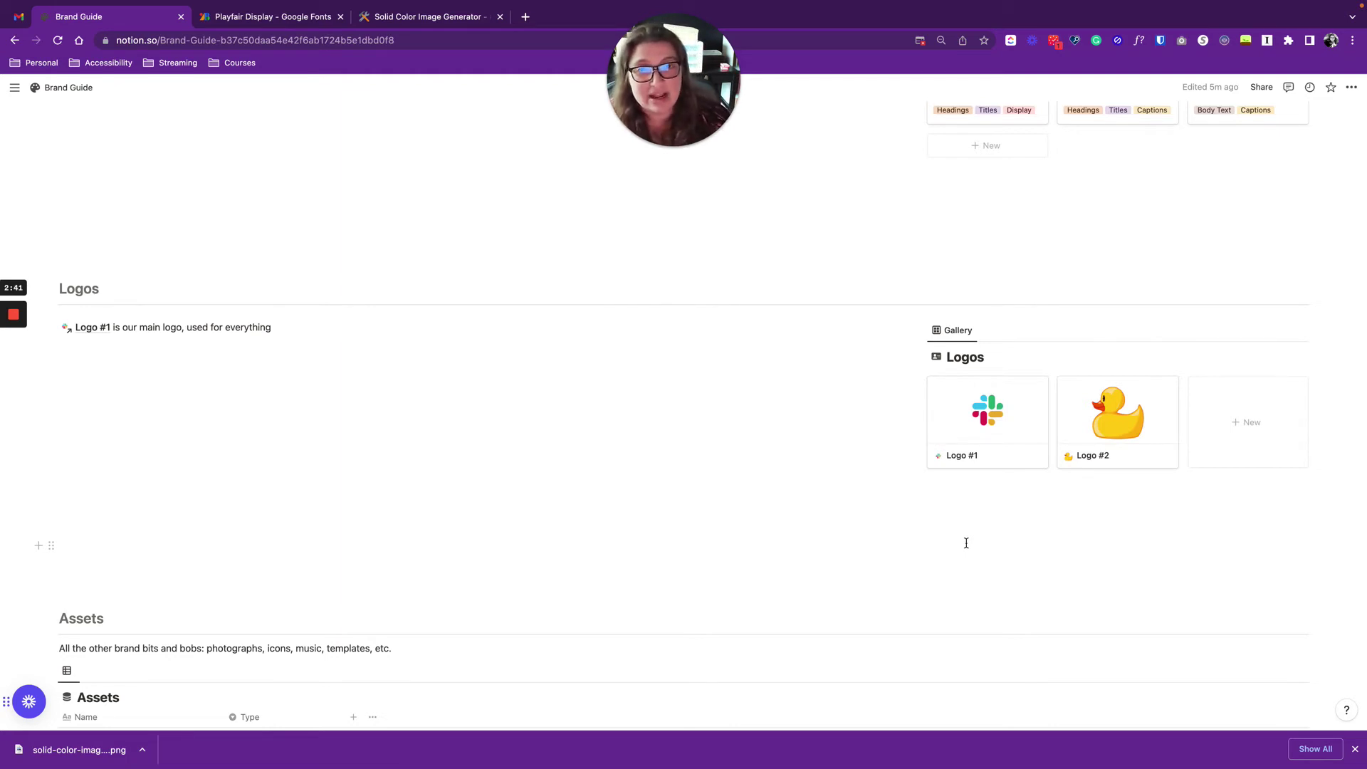
scroll(769, 558, "down", 5)
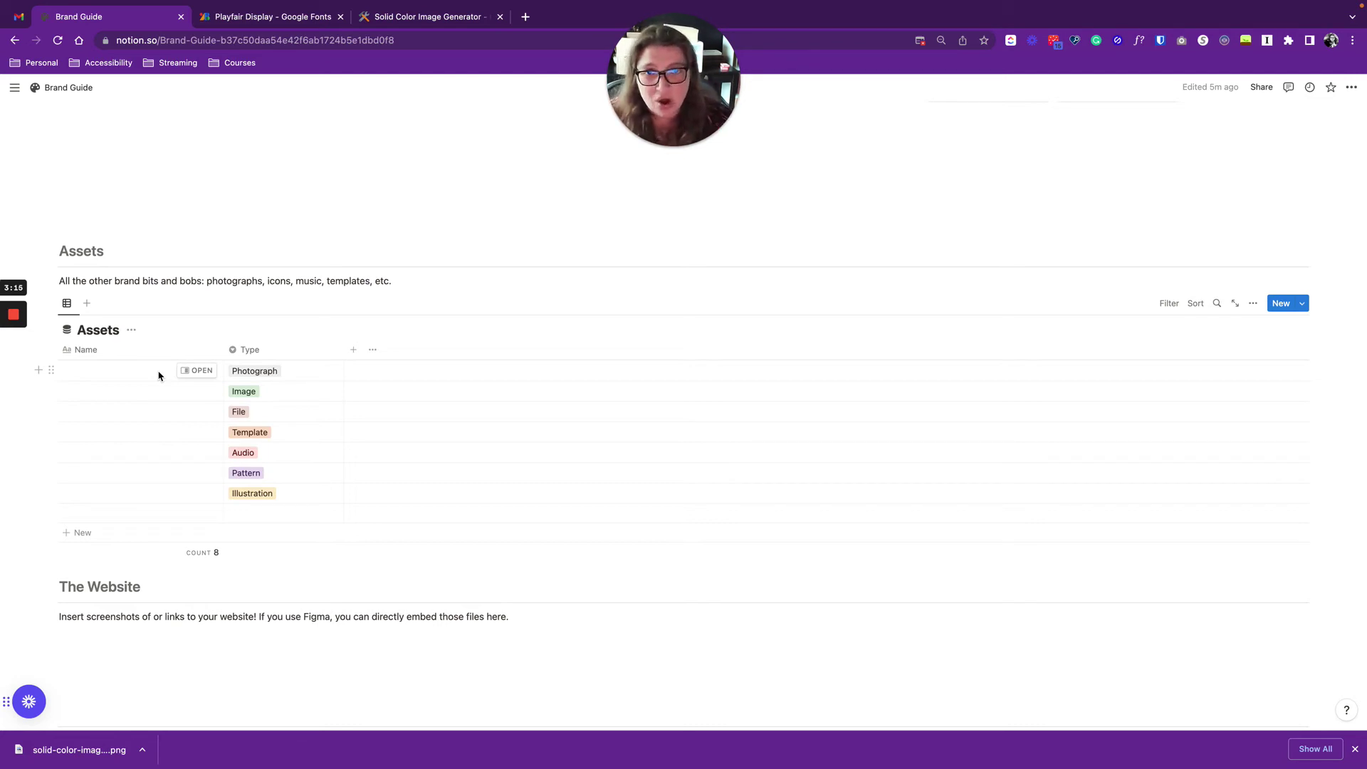
left_click(300, 379)
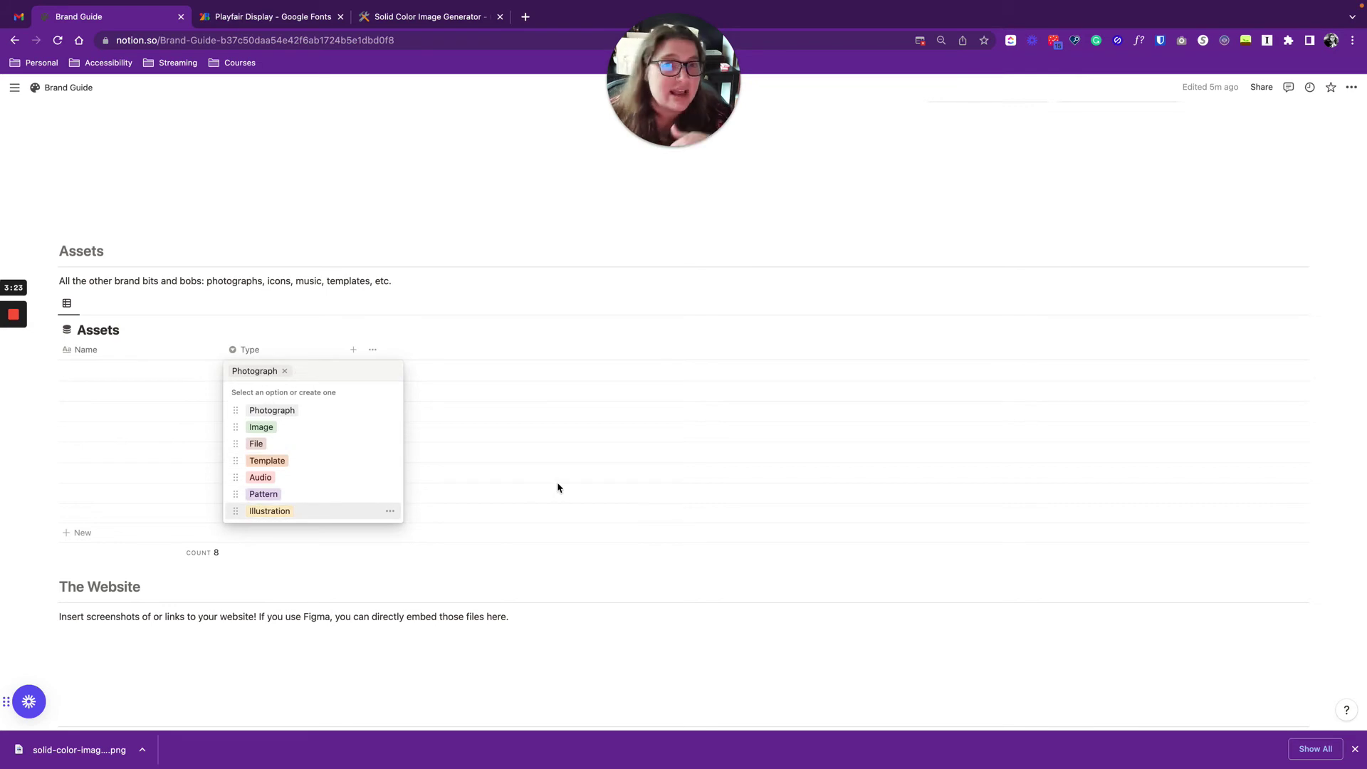
key("Escape")
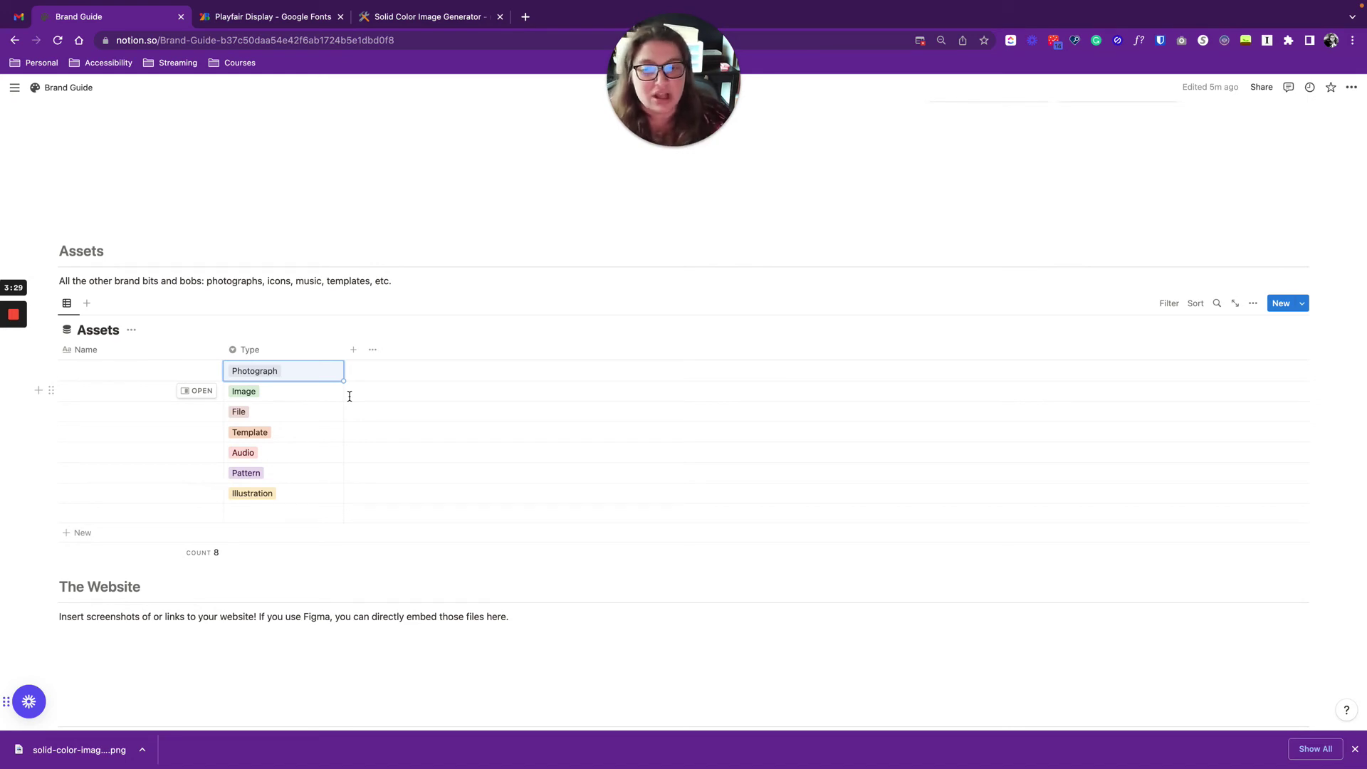
scroll(342, 514, "down", 3)
left_click(117, 429)
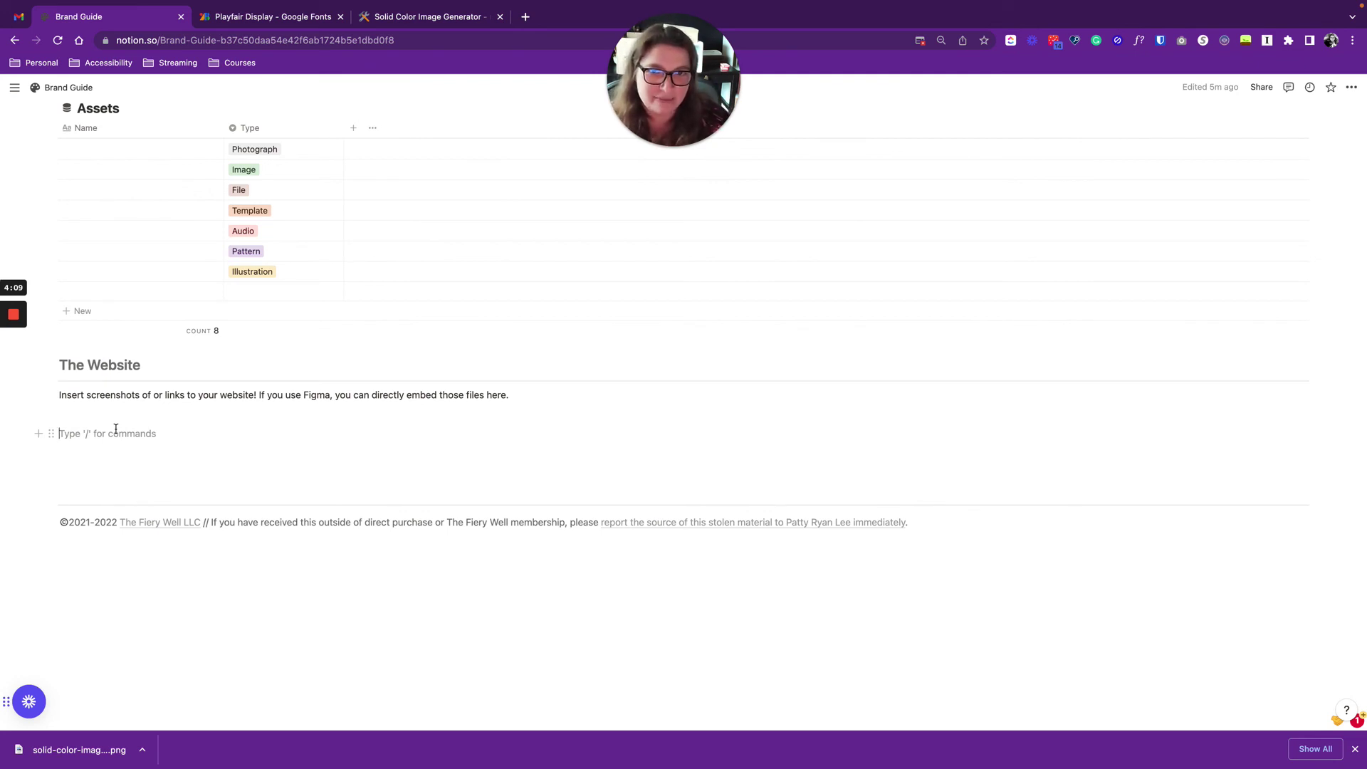
- Scroll up to the page cover and title, then down to the Table of Contents and The Company
scroll(116, 429, "up", 20)
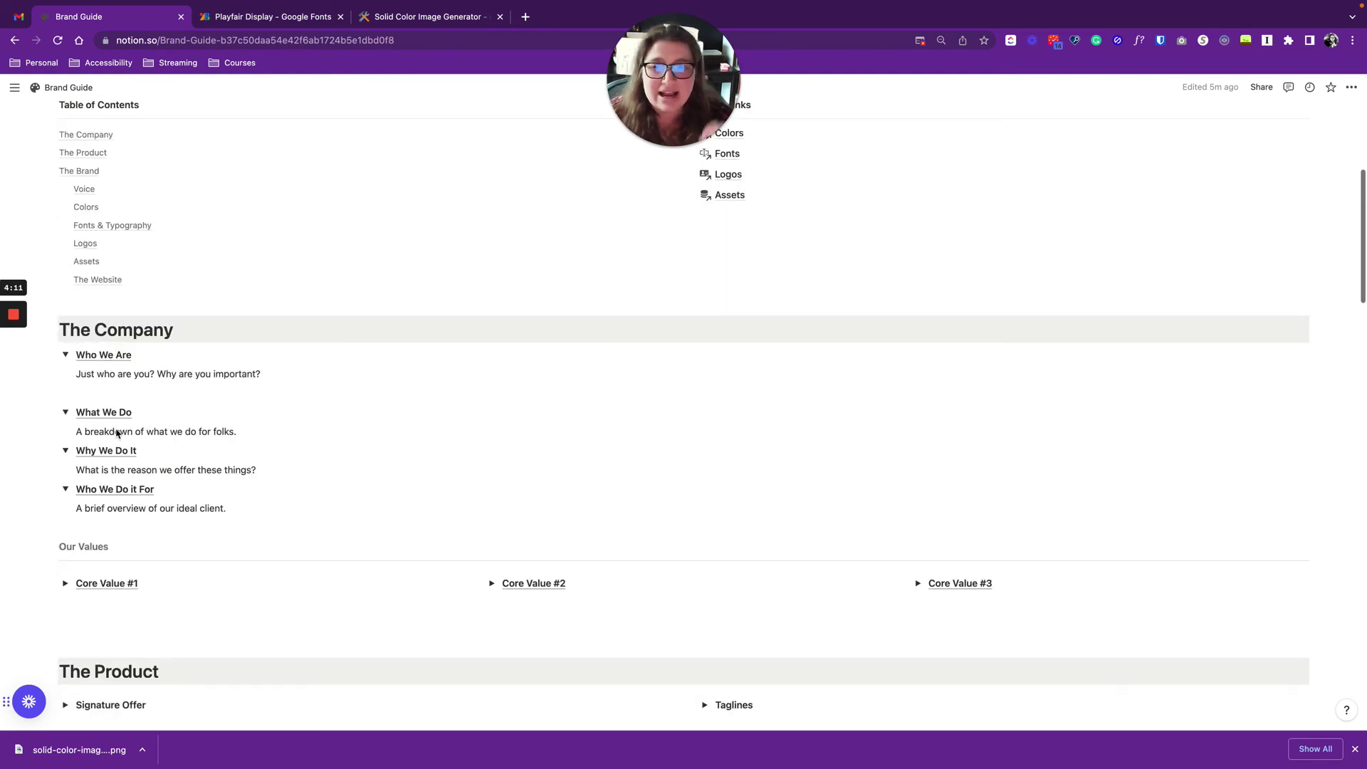
scroll(117, 429, "up", 5)
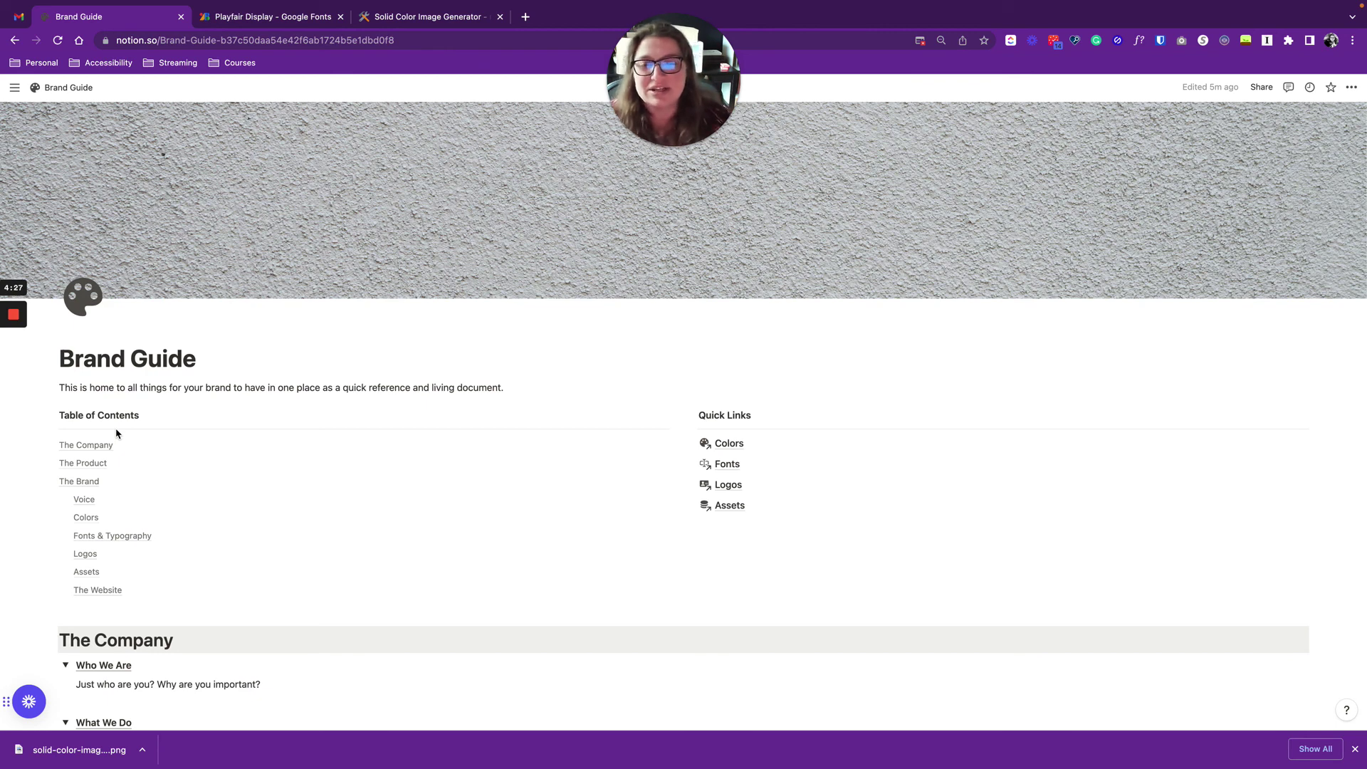
scroll(115, 431, "down", 5)
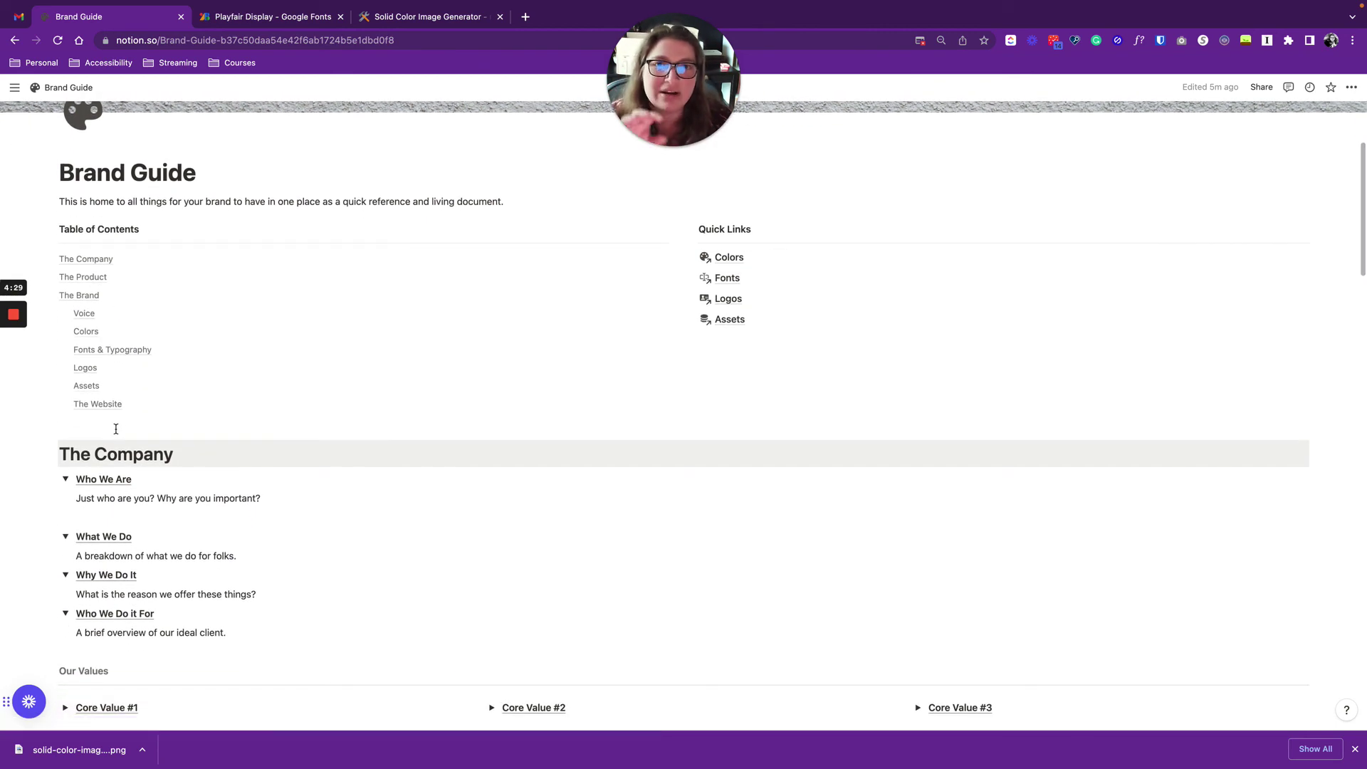
scroll(115, 428, "down", 4)
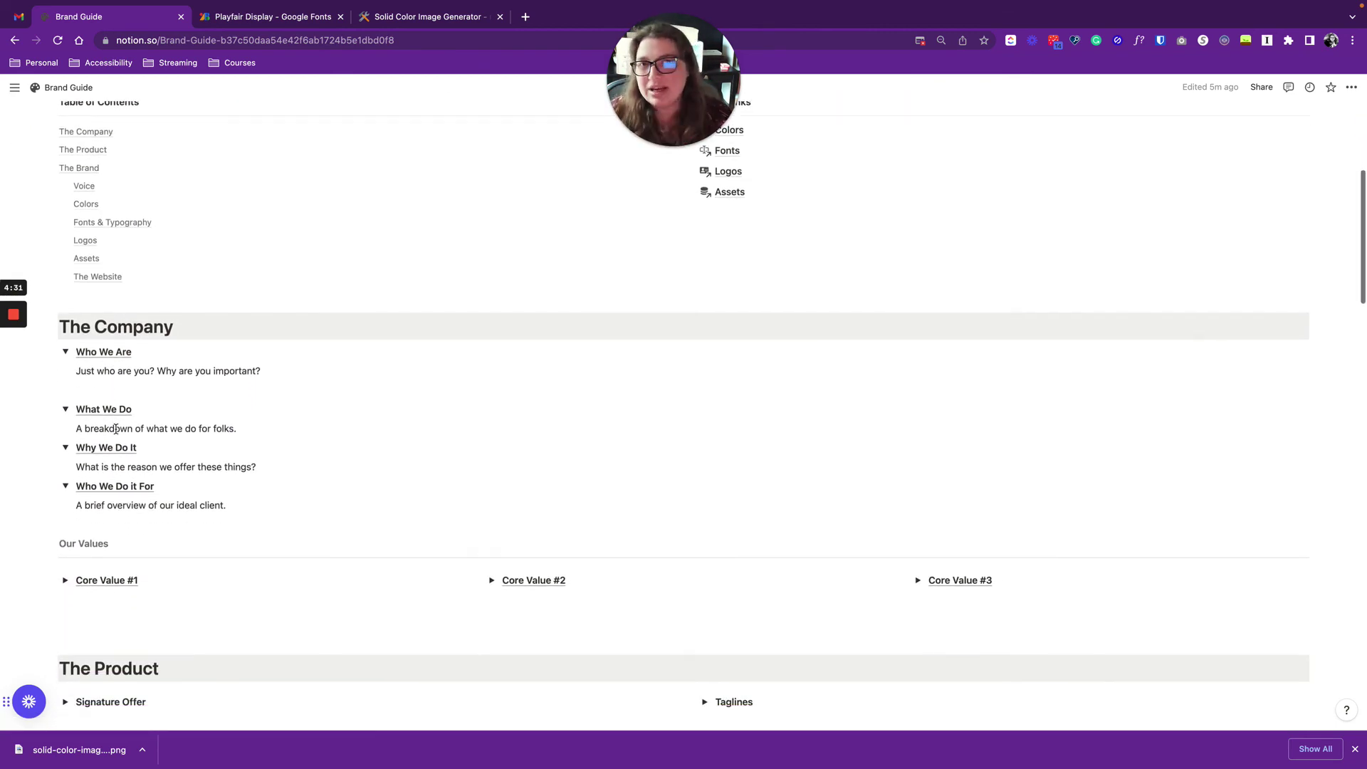